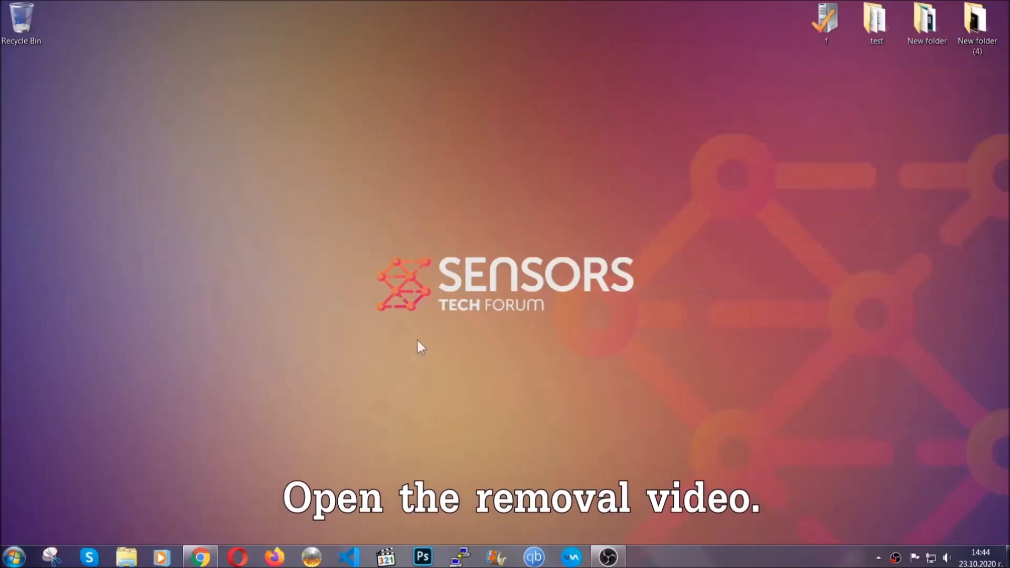
Step: Follow the YouTube video's description link, download SpyHunter-Installer.exe and open it
{"action": "left_click", "coordinate": [200, 558]}
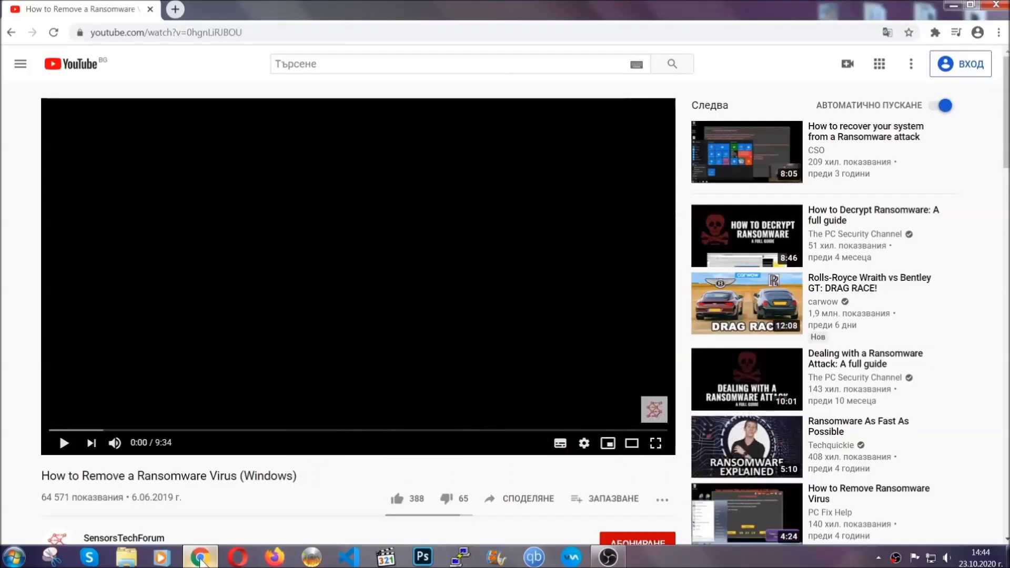
{"action": "scroll", "coordinate": [186, 429], "scroll_direction": "down", "scroll_amount": 4}
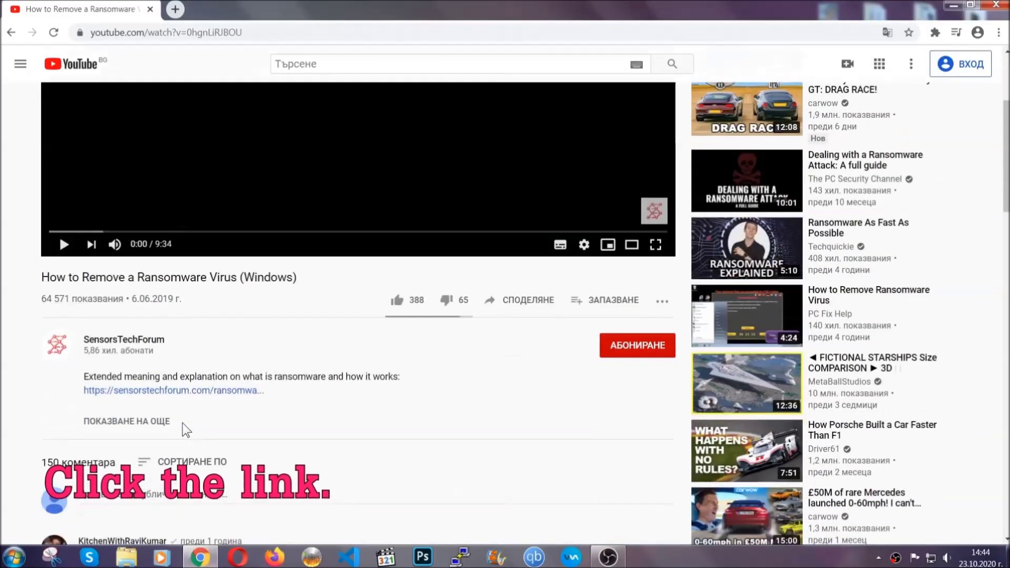
{"action": "left_click", "coordinate": [199, 392]}
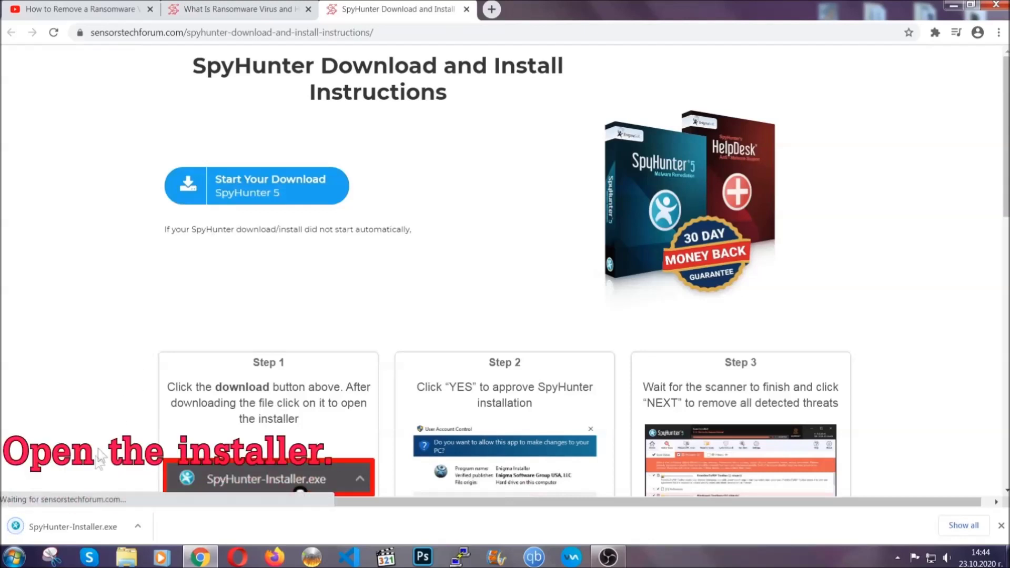
{"action": "left_click", "coordinate": [72, 525]}
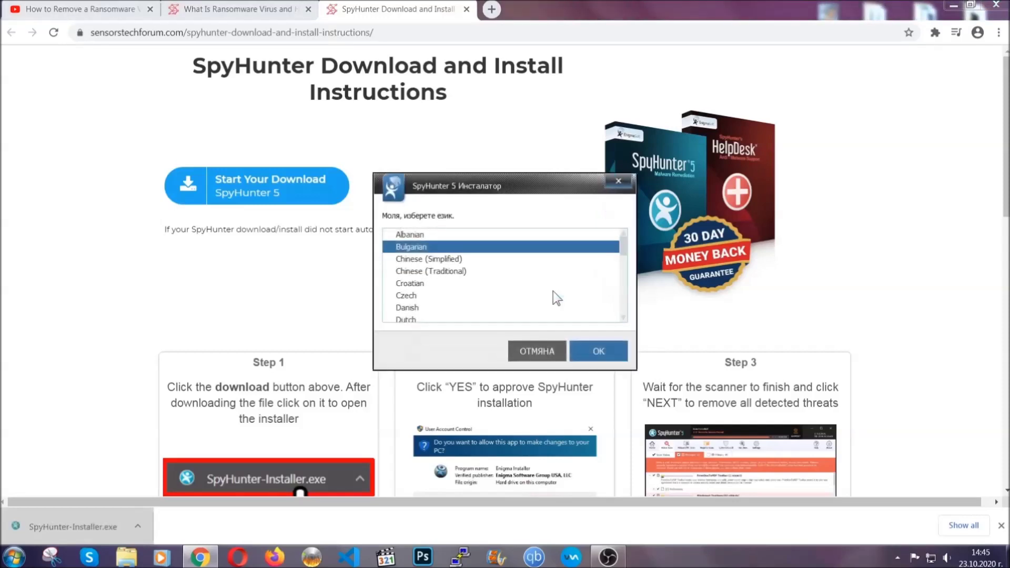
Step: Install SpyHunter 5 in English, accepting the EULA and finishing setup
{"action": "scroll", "coordinate": [532, 296], "scroll_direction": "down", "scroll_amount": 2}
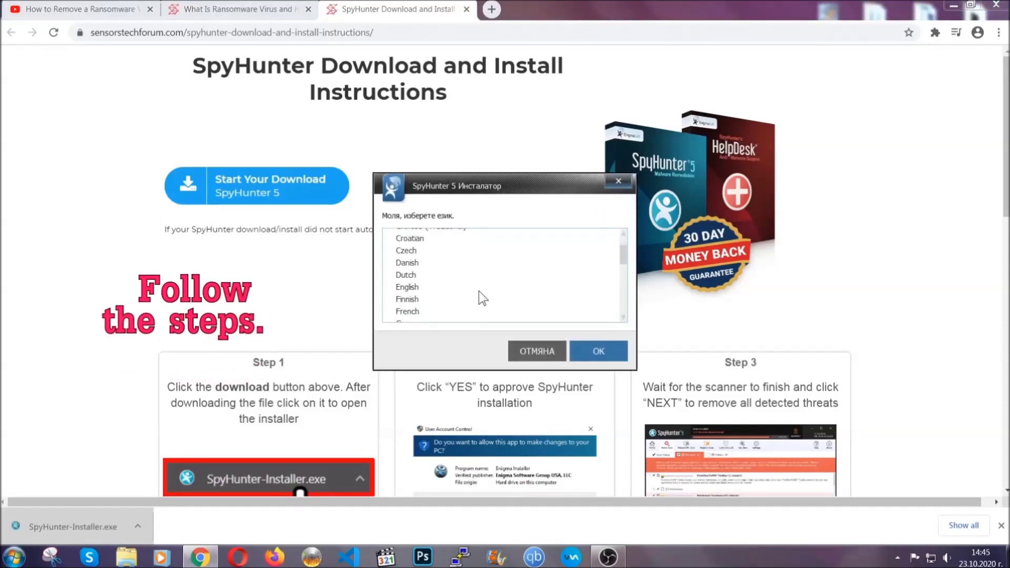
{"action": "left_click", "coordinate": [477, 289]}
{"action": "left_click", "coordinate": [589, 351]}
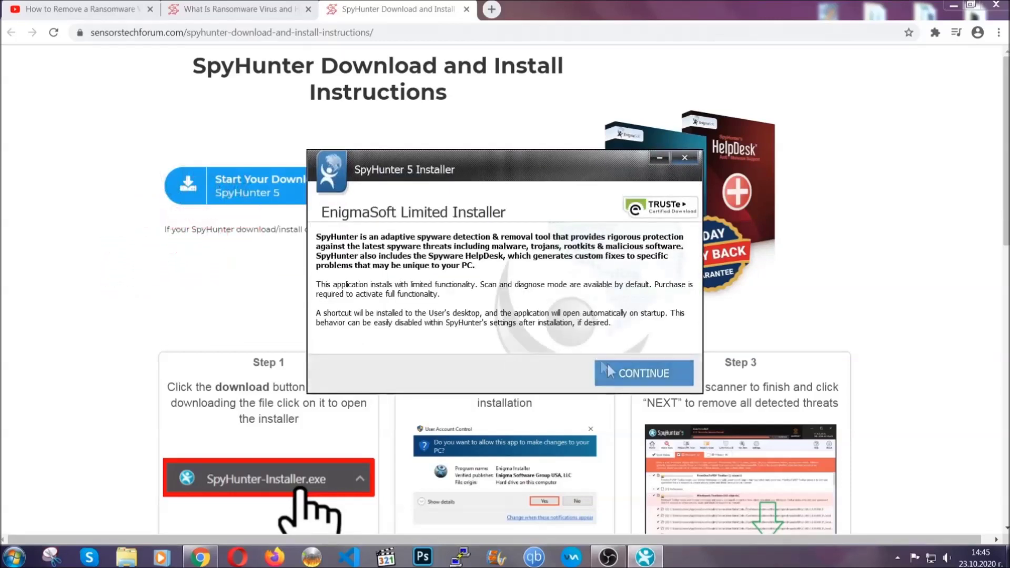
{"action": "left_click", "coordinate": [609, 371]}
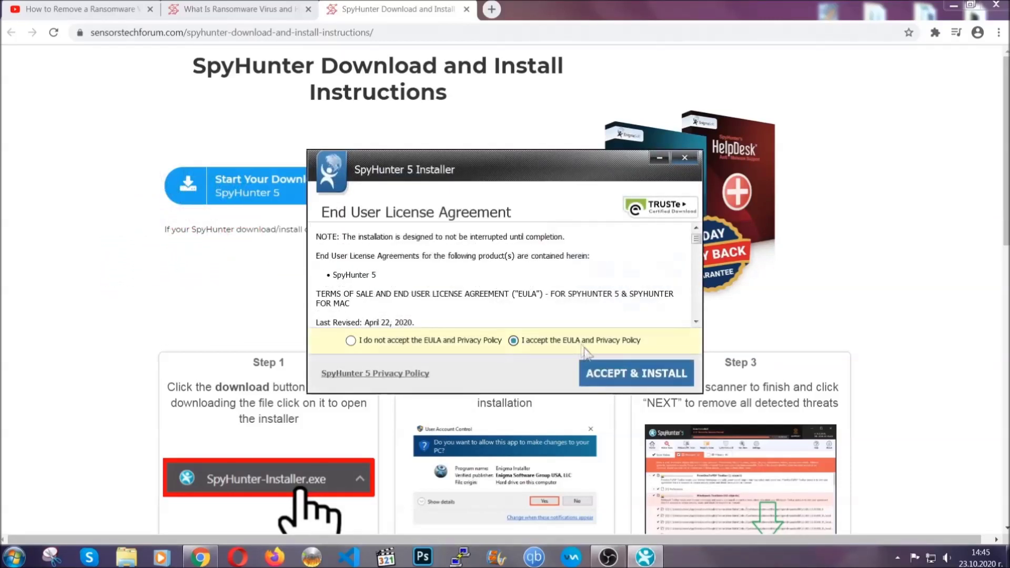
{"action": "left_click", "coordinate": [604, 371]}
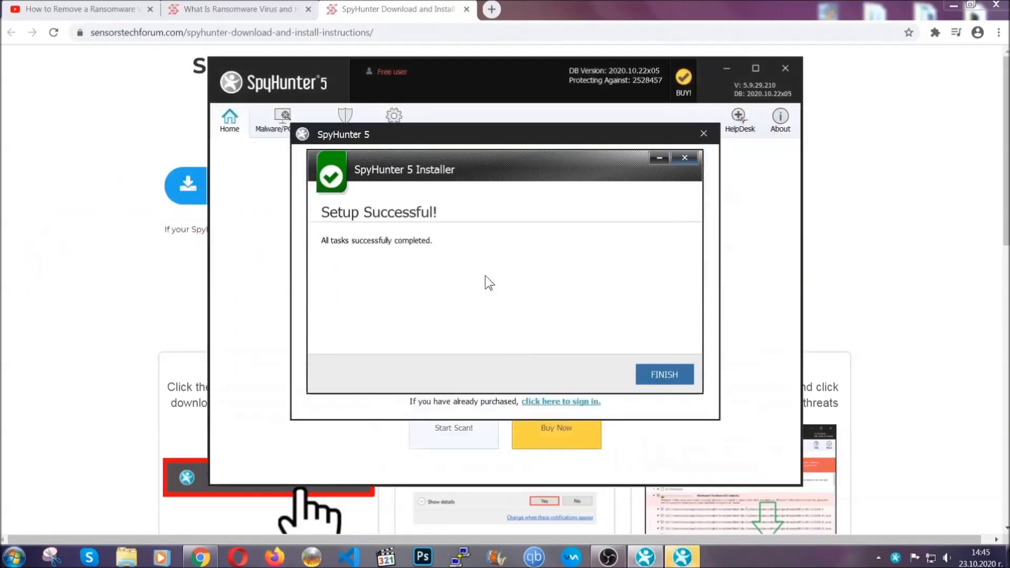
{"action": "left_click", "coordinate": [646, 376]}
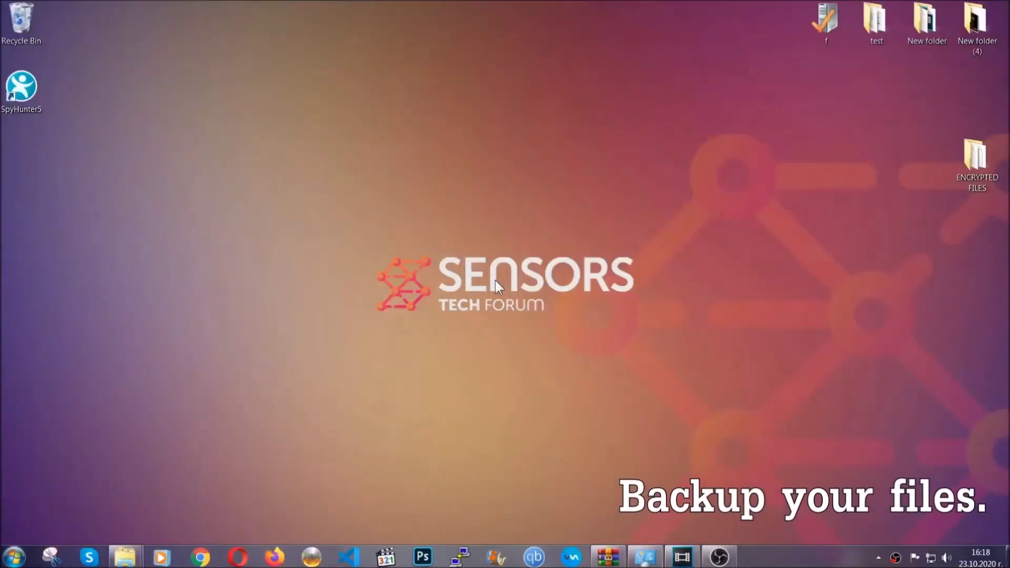
Step: Copy all six .efji files from the ENCRYPTED FILES folder
{"action": "double_click", "coordinate": [970, 162]}
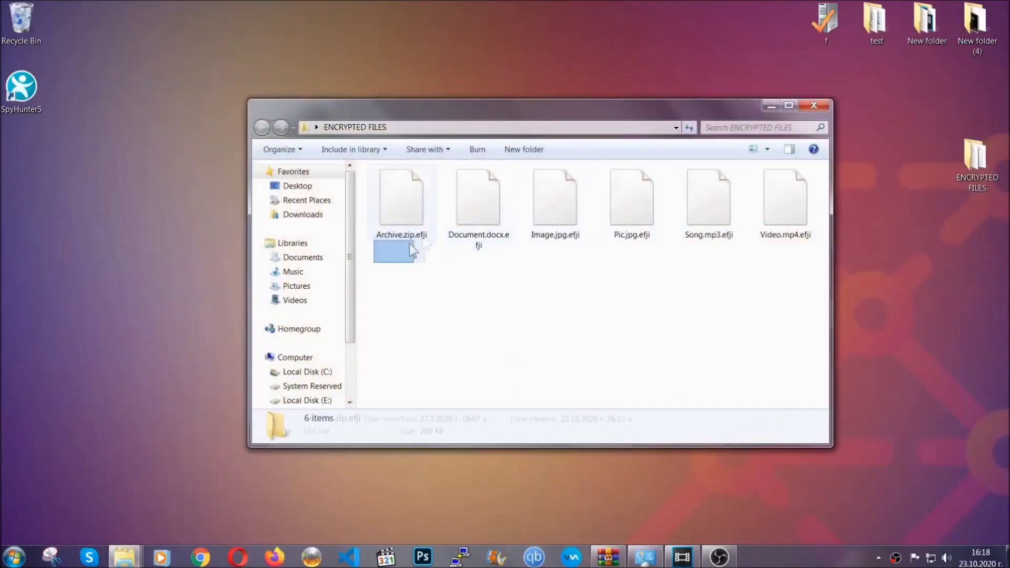
{"action": "left_click_drag", "start_coordinate": [410, 244], "coordinate": [790, 187]}
{"action": "right_click", "coordinate": [790, 187]}
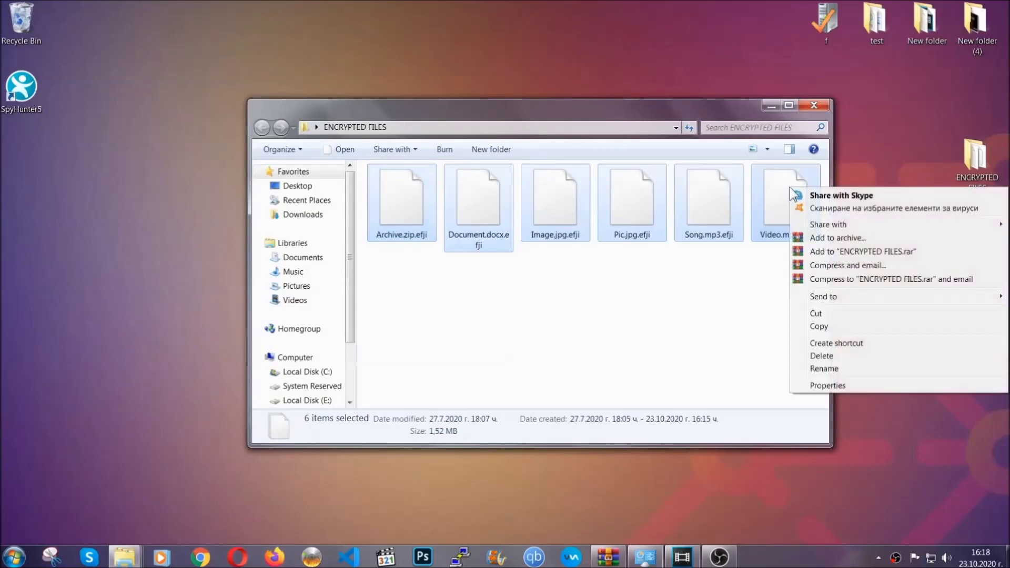
{"action": "left_click", "coordinate": [818, 327]}
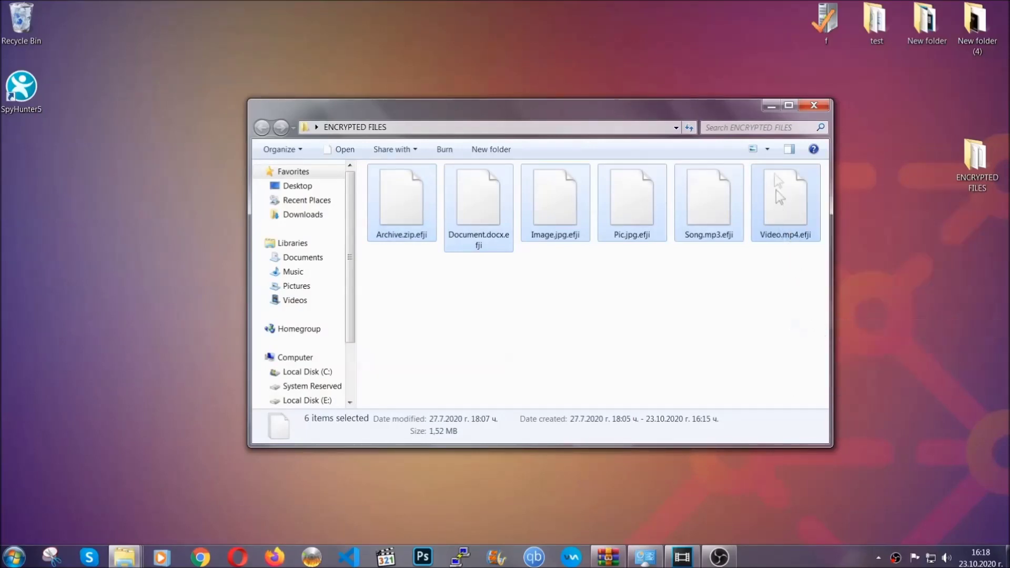
{"action": "left_click", "coordinate": [772, 106]}
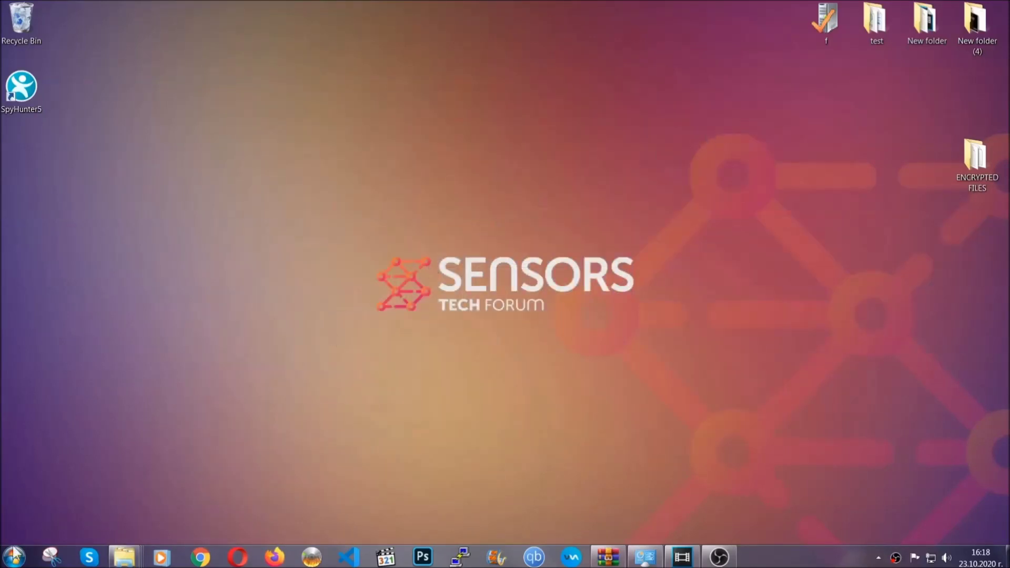
Step: Paste the copied files onto FLASH DRIVE (H:) and close its window
{"action": "left_click", "coordinate": [14, 557]}
{"action": "left_click", "coordinate": [192, 395]}
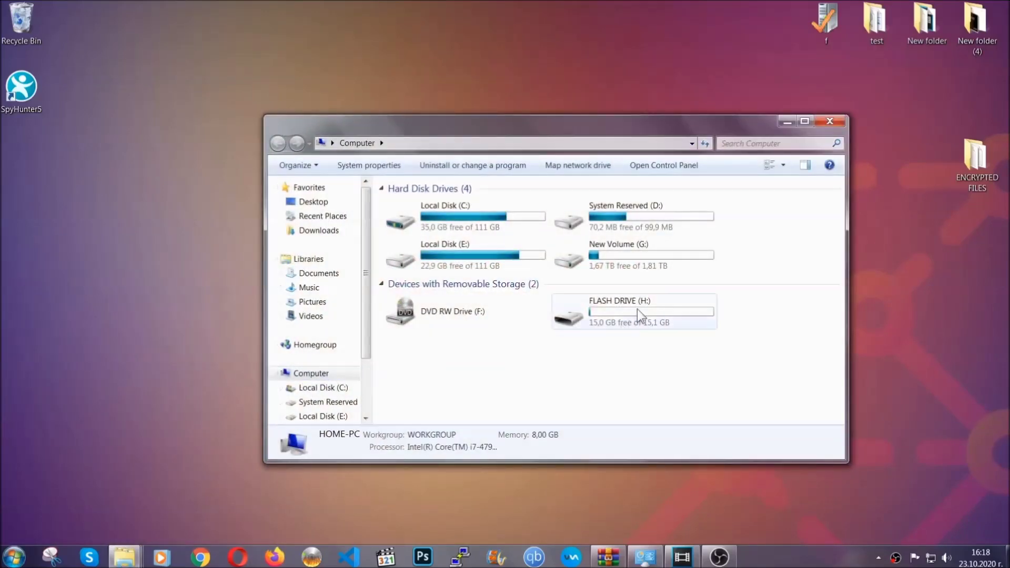
{"action": "double_click", "coordinate": [636, 309]}
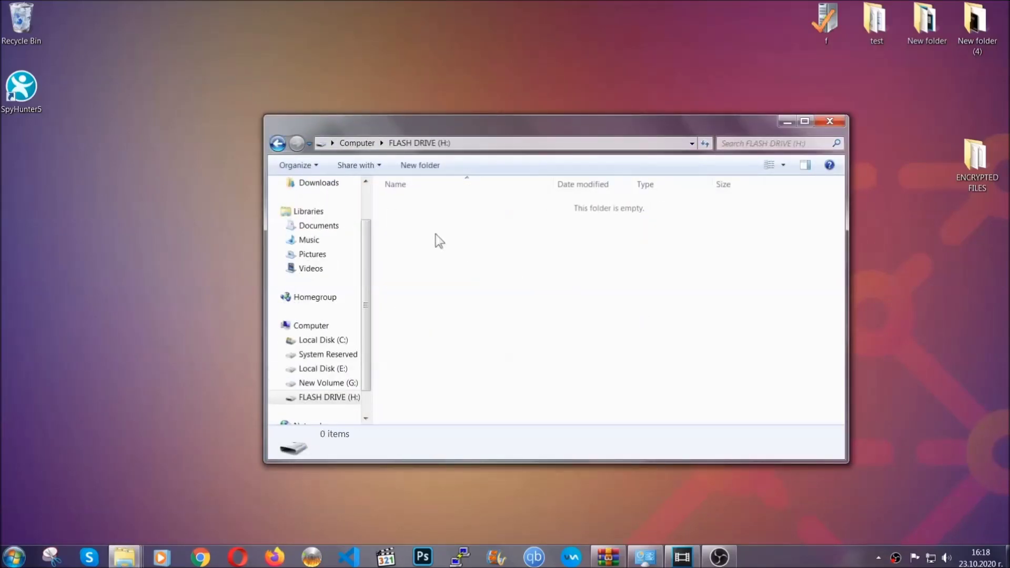
{"action": "right_click", "coordinate": [436, 236]}
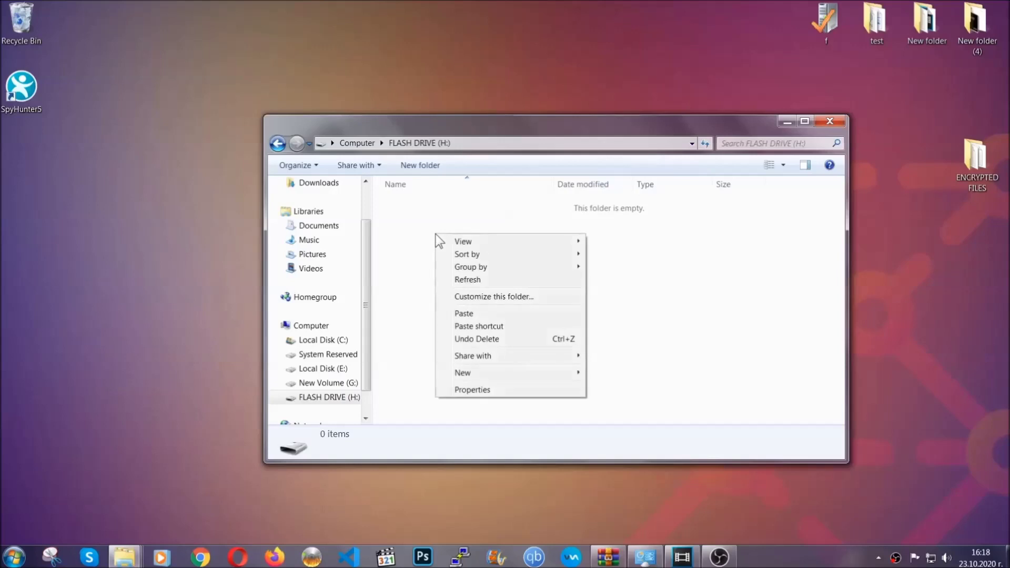
{"action": "left_click", "coordinate": [460, 314]}
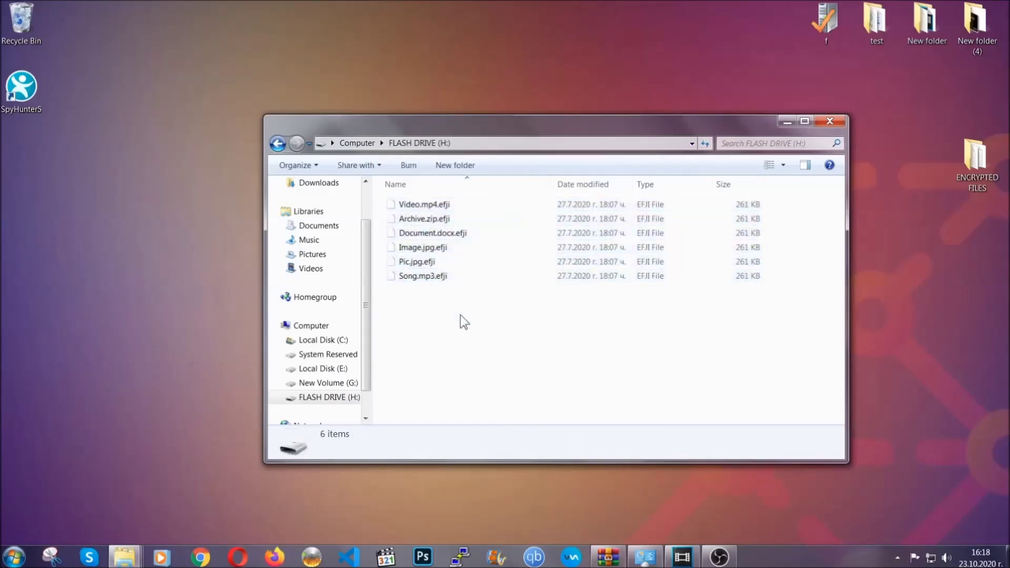
{"action": "left_click", "coordinate": [830, 122]}
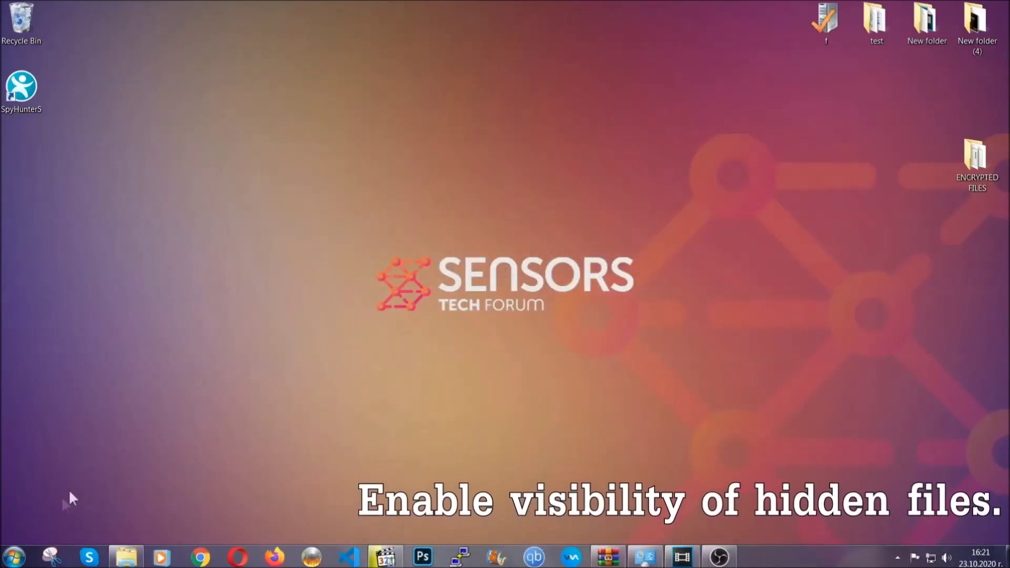
Step: Find 'show hidden files and folders' via Start search and enable showing hidden files, folders and drives
{"action": "left_click", "coordinate": [13, 557]}
{"action": "left_click", "coordinate": [41, 526]}
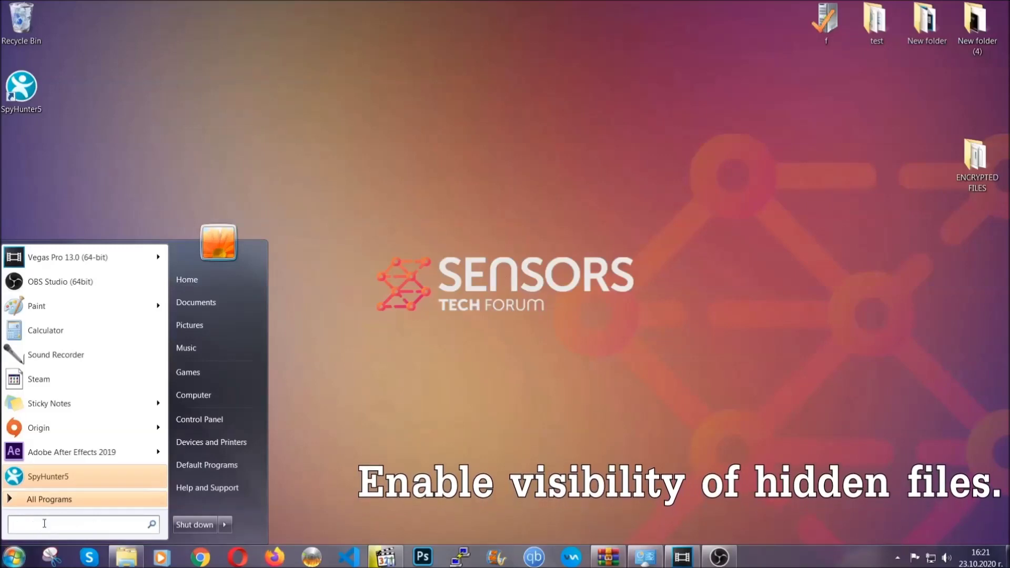
{"action": "type", "text": "showh"}
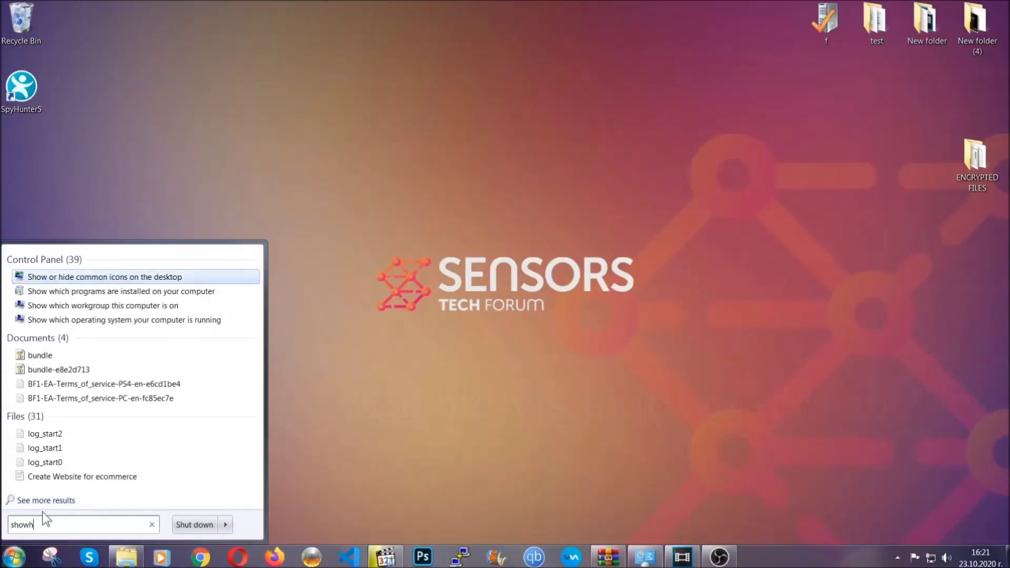
{"action": "key", "text": "BackSpace"}
{"action": "type", "text": "hidden f"}
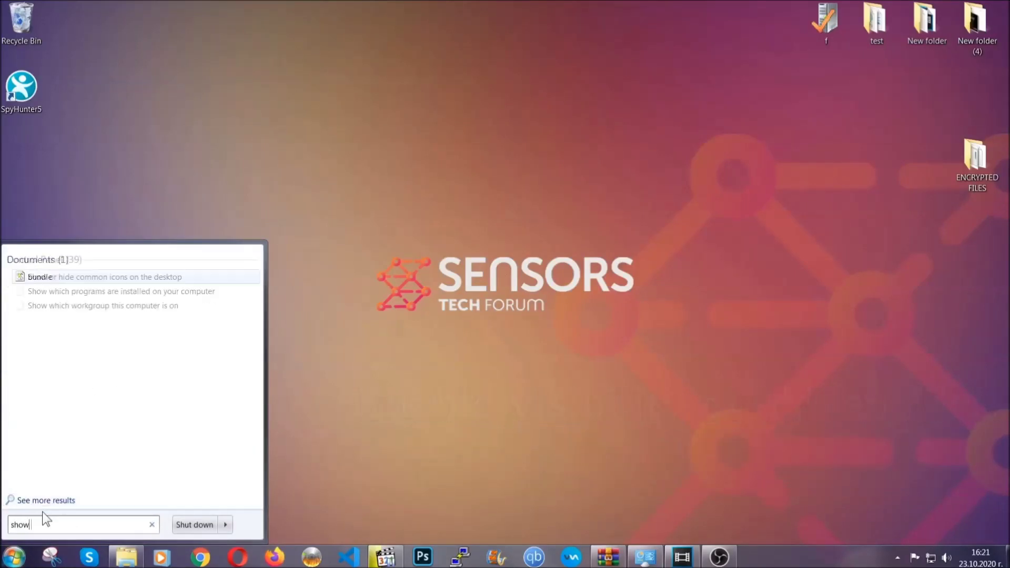
{"action": "type", "text": "iles and folders"}
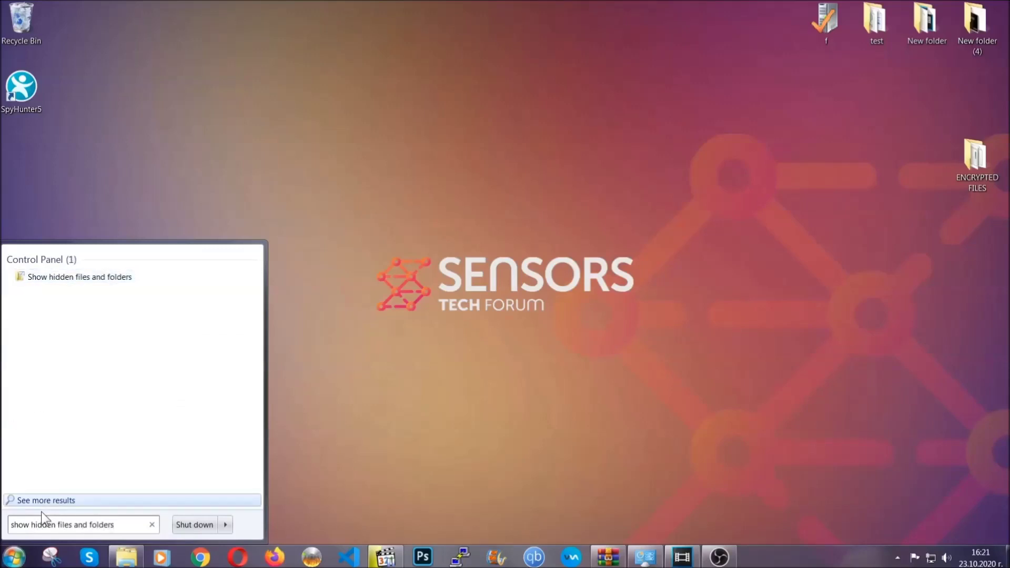
{"action": "left_click", "coordinate": [119, 279]}
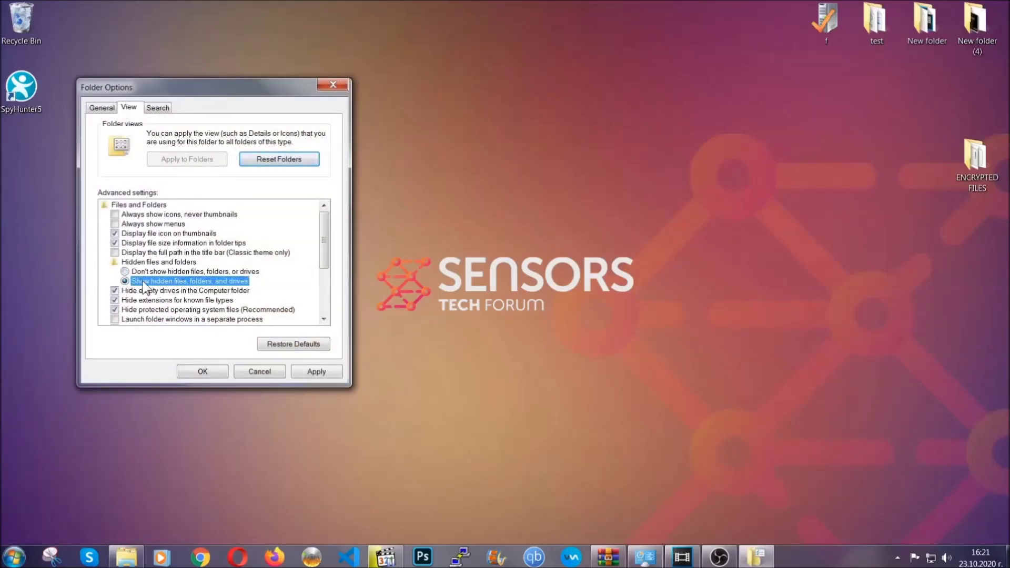
{"action": "left_click", "coordinate": [312, 374]}
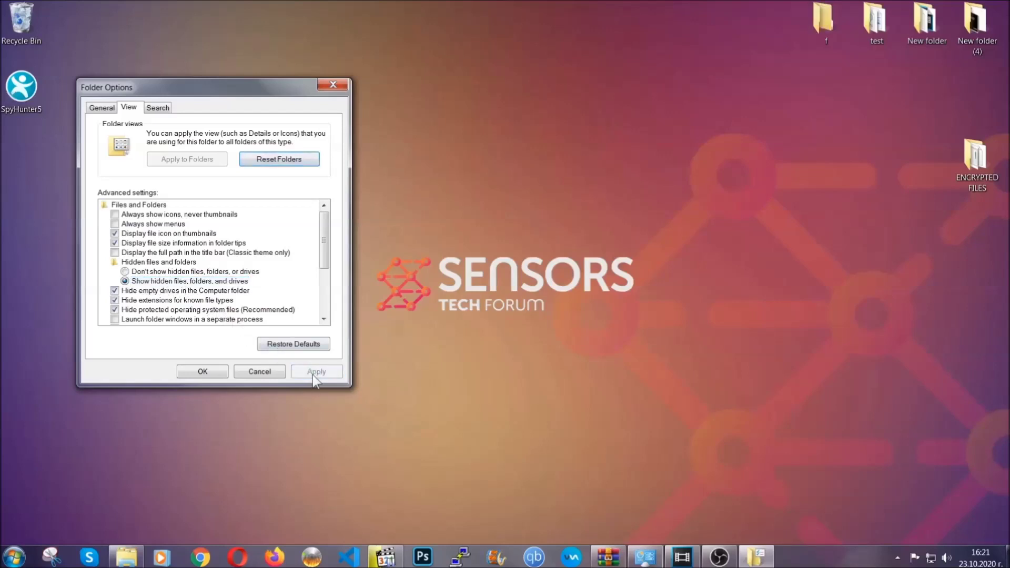
{"action": "left_click", "coordinate": [198, 371]}
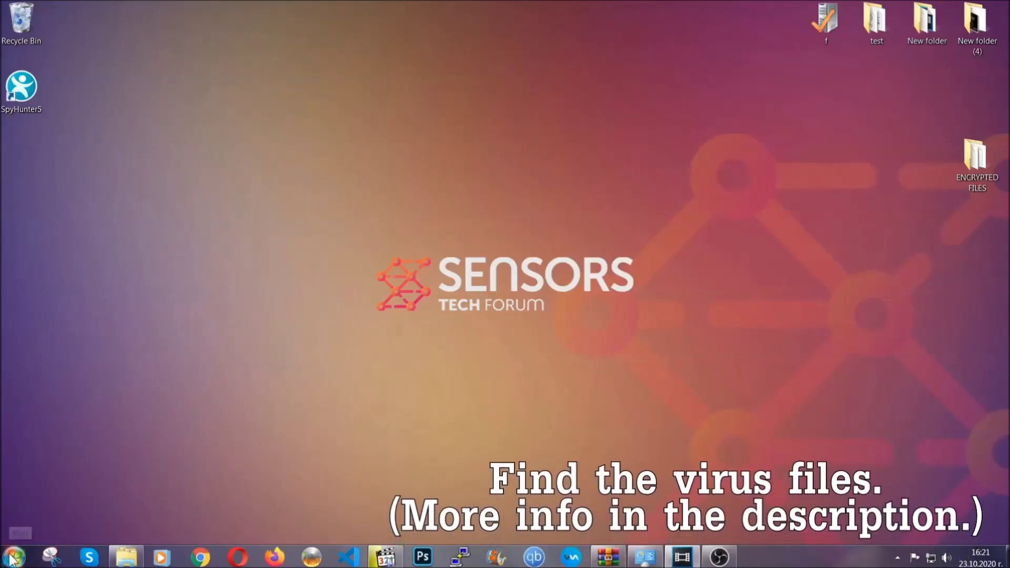
Step: Search the whole Computer for 'fileextension:exe Example Vir'
{"action": "key", "text": "super"}
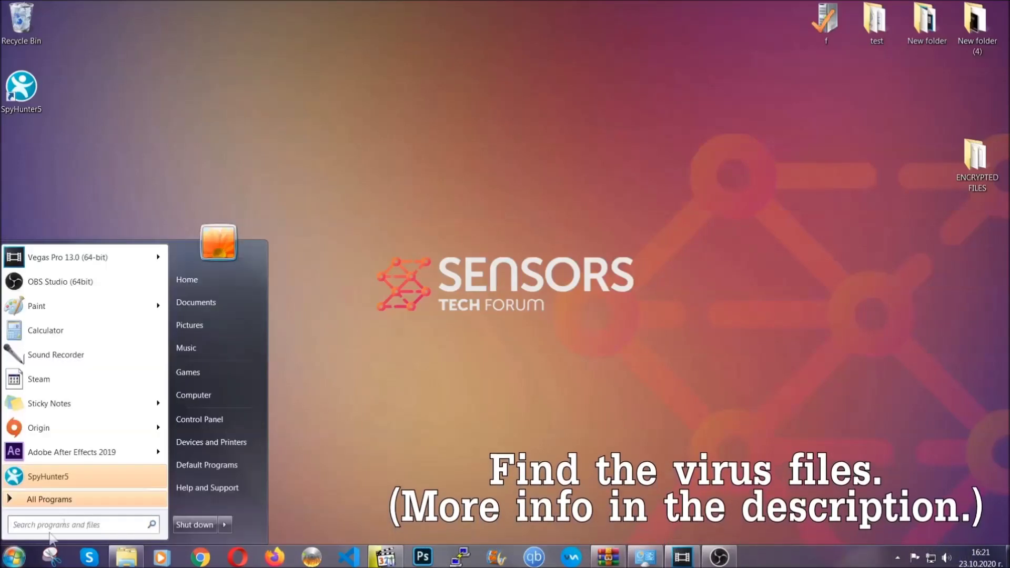
{"action": "left_click", "coordinate": [207, 393]}
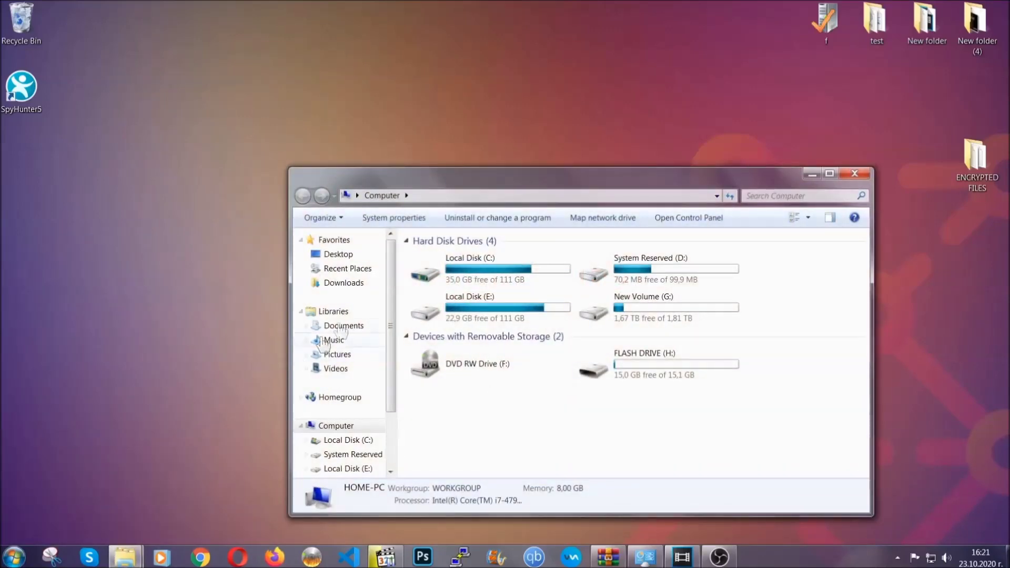
{"action": "left_click_drag", "start_coordinate": [548, 185], "coordinate": [482, 141]}
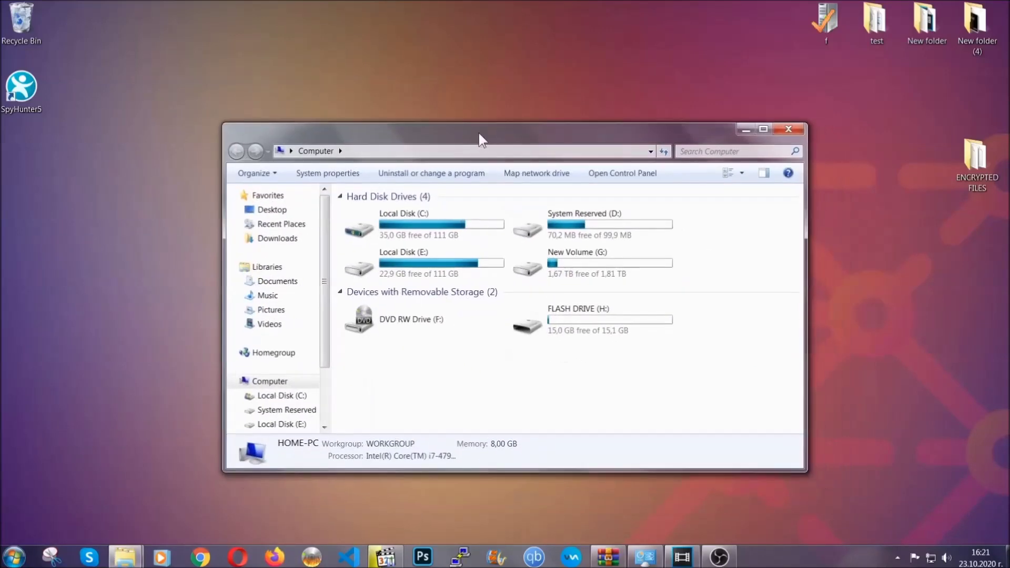
{"action": "left_click", "coordinate": [685, 151]}
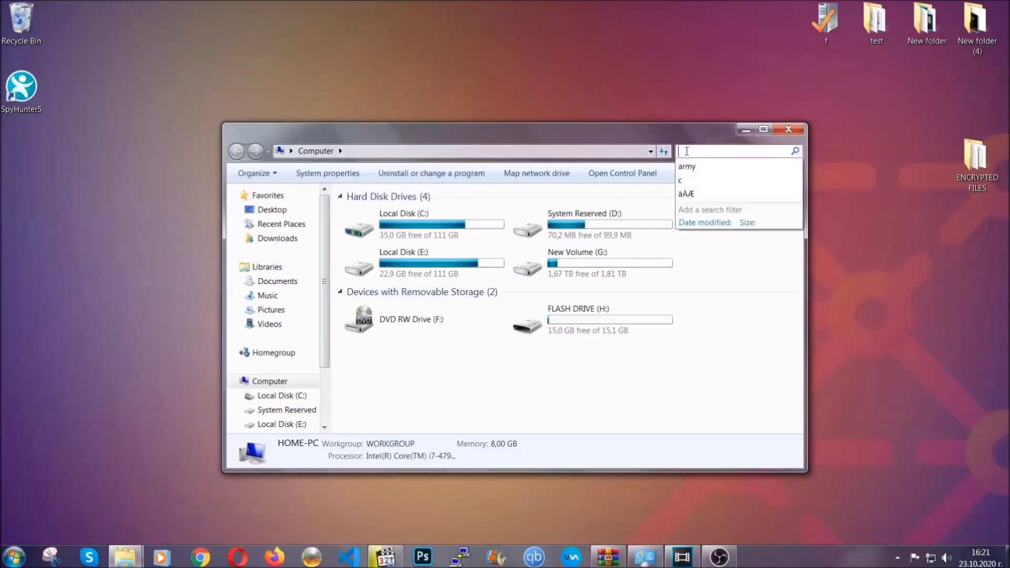
{"action": "type", "text": "file"}
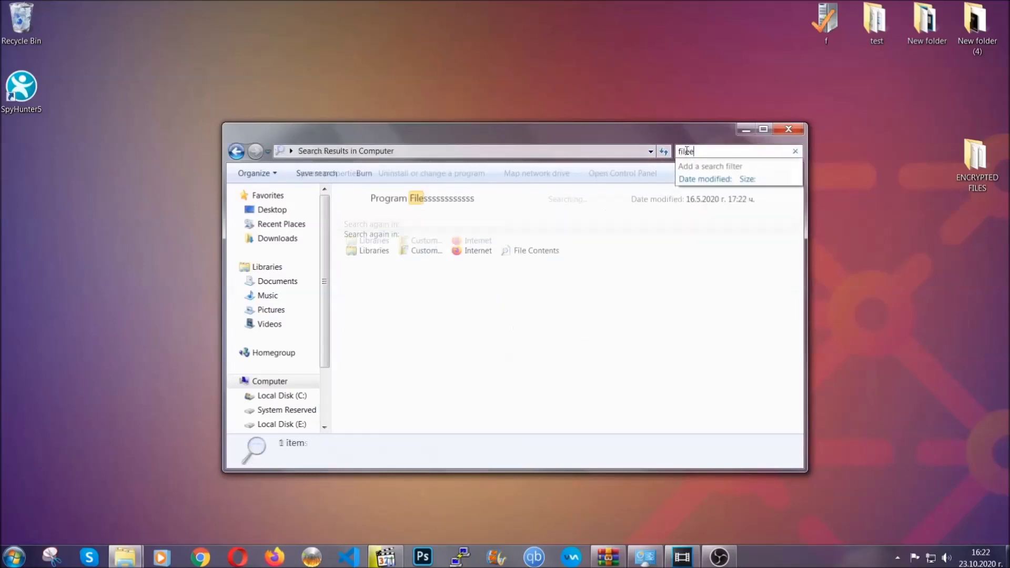
{"action": "type", "text": "extension:exe "}
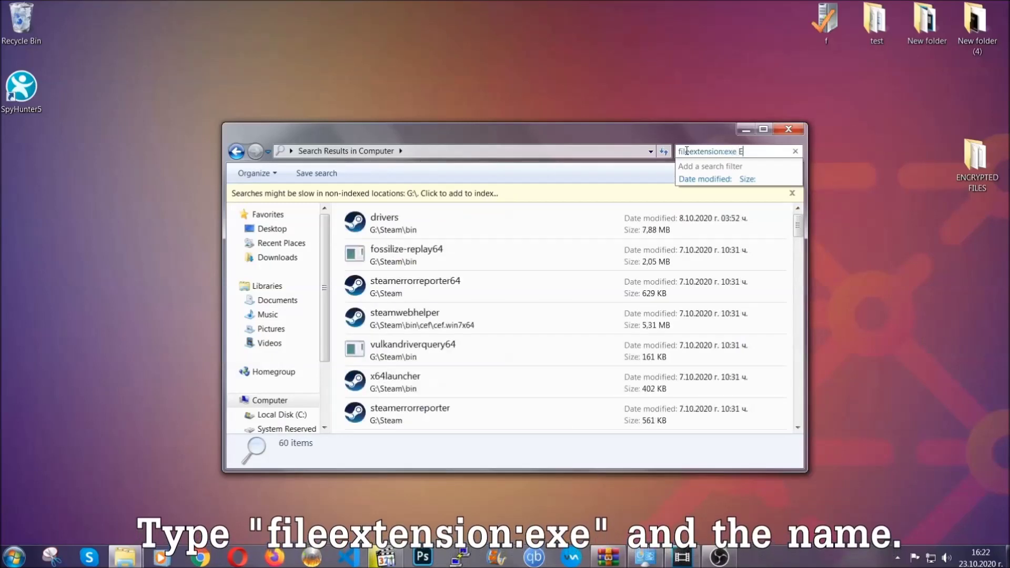
{"action": "type", "text": "Example Virus Name"}
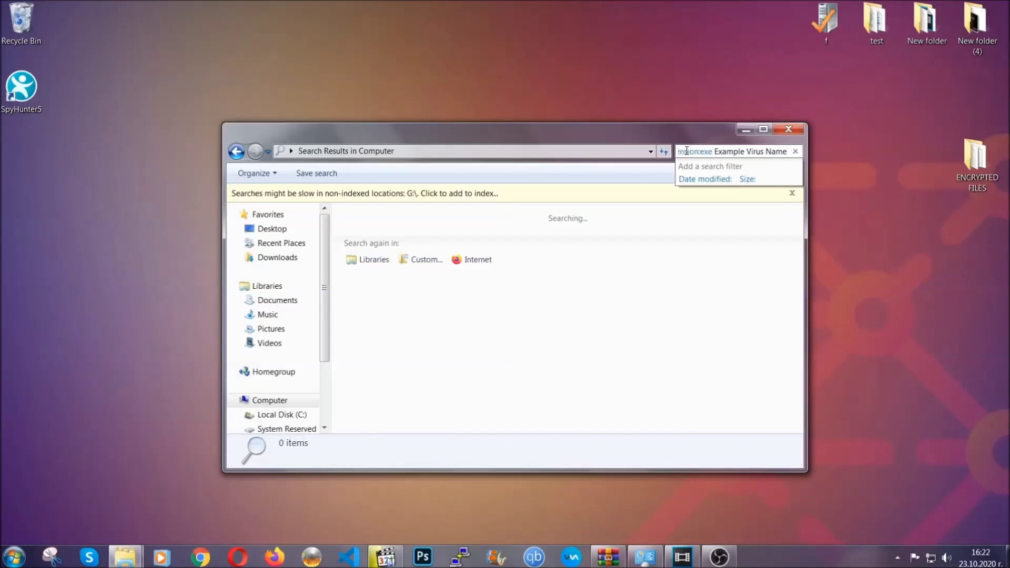
{"action": "key", "text": "Return"}
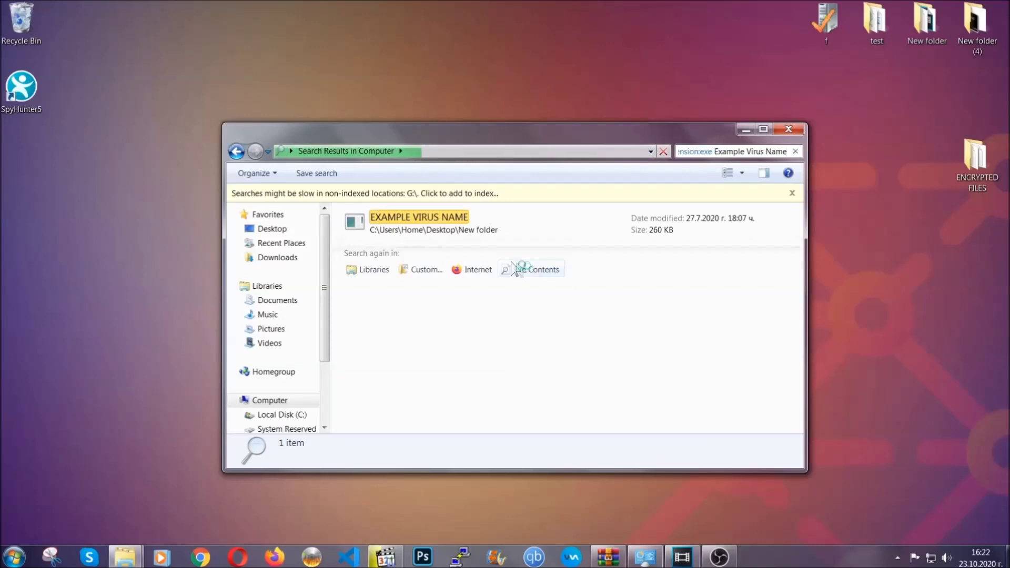
Step: Send the EXAMPLE VIRUS NAME result to the Recycle Bin and close the search window
{"action": "left_click", "coordinate": [442, 217]}
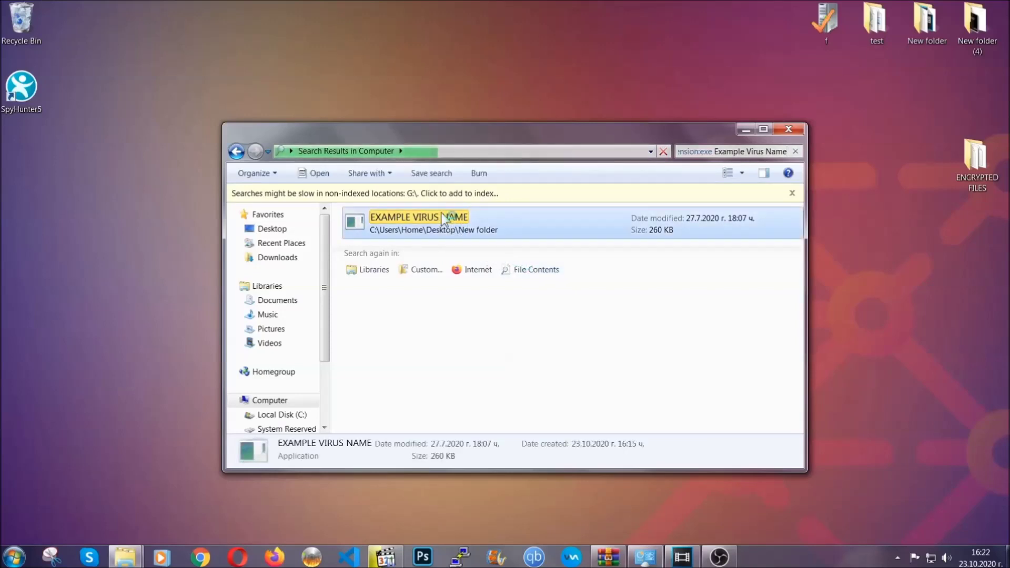
{"action": "right_click", "coordinate": [442, 216]}
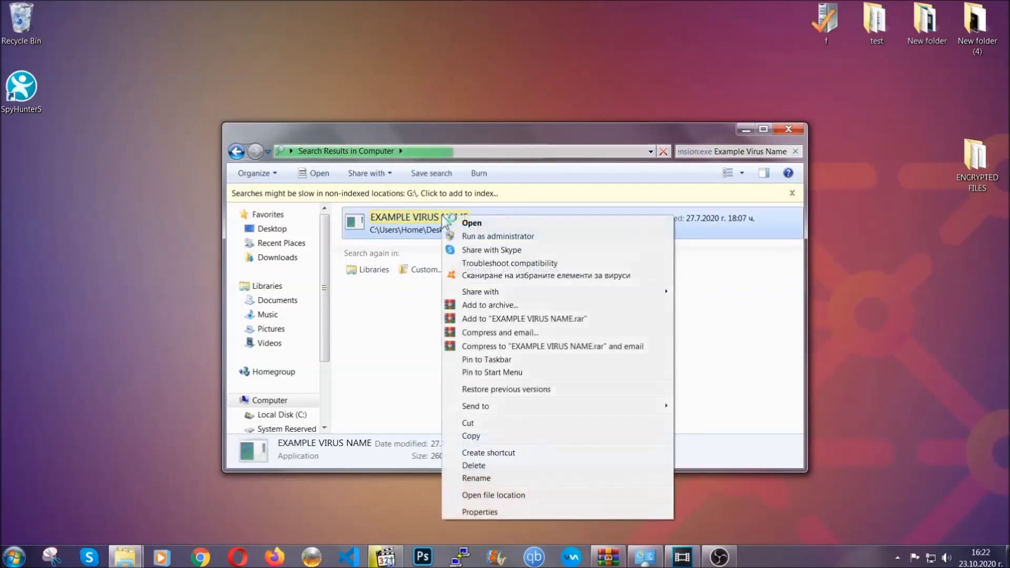
{"action": "left_click", "coordinate": [487, 465]}
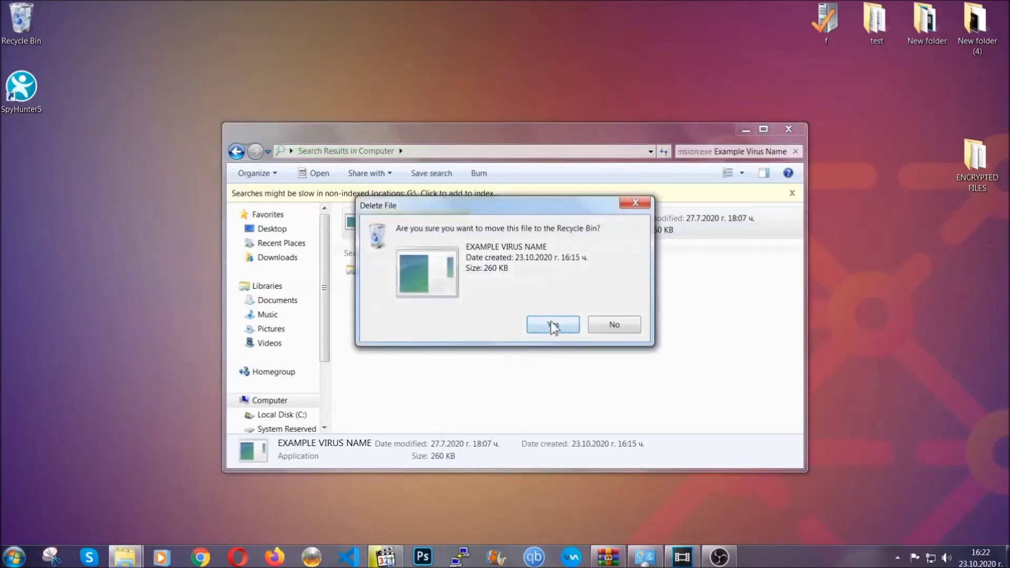
{"action": "left_click", "coordinate": [553, 324]}
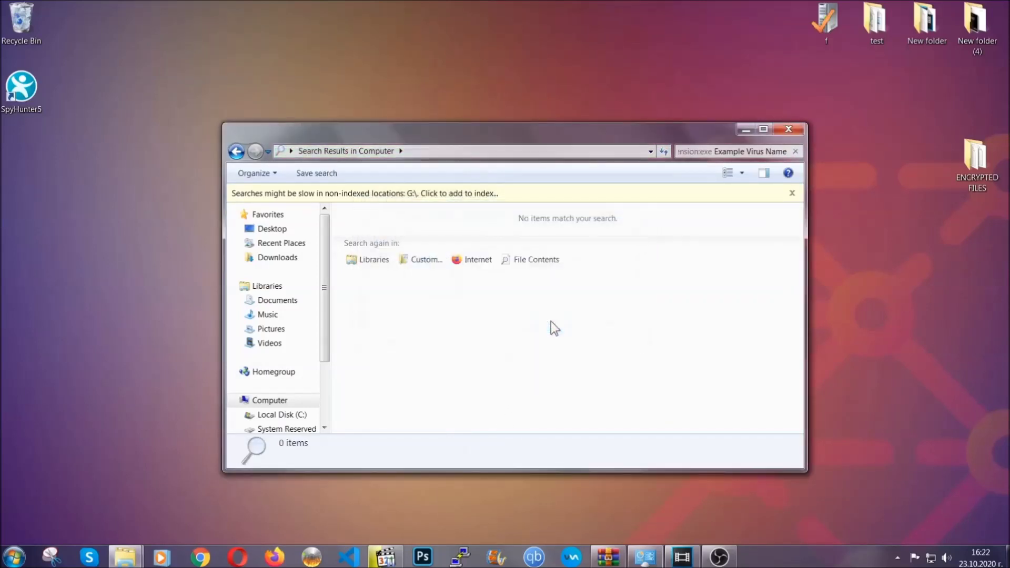
{"action": "left_click", "coordinate": [789, 128]}
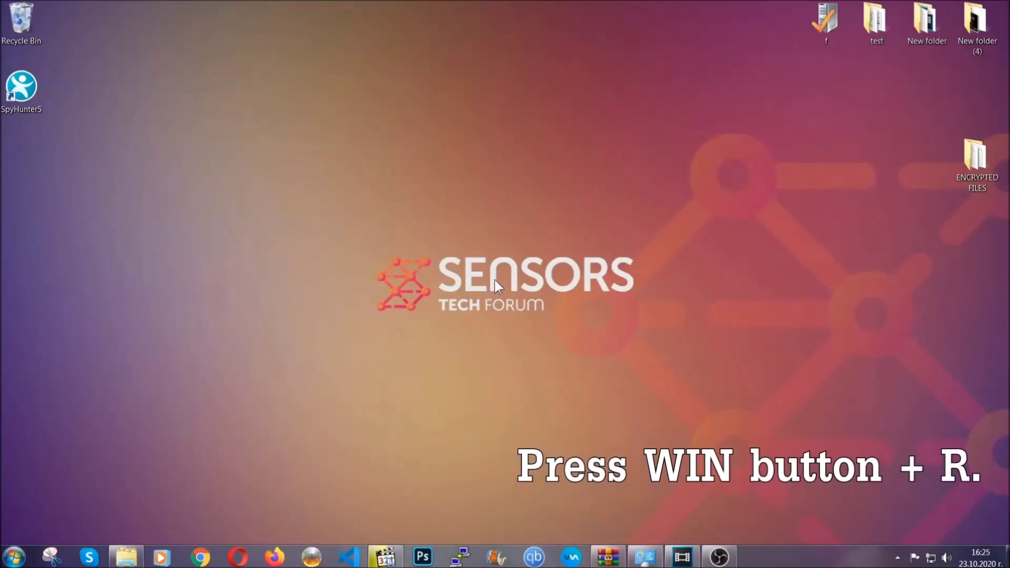
Step: Launch REGEDIT from the Run dialog in place of the old 'cmd' entry
{"action": "key", "text": "super+r"}
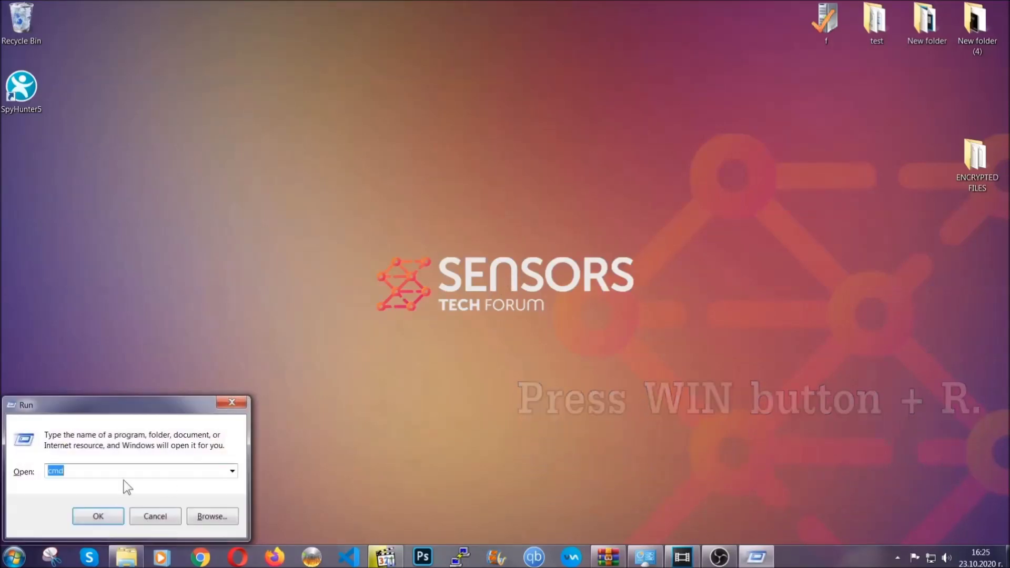
{"action": "left_click", "coordinate": [95, 478]}
{"action": "left_click_drag", "start_coordinate": [95, 478], "coordinate": [13, 475]}
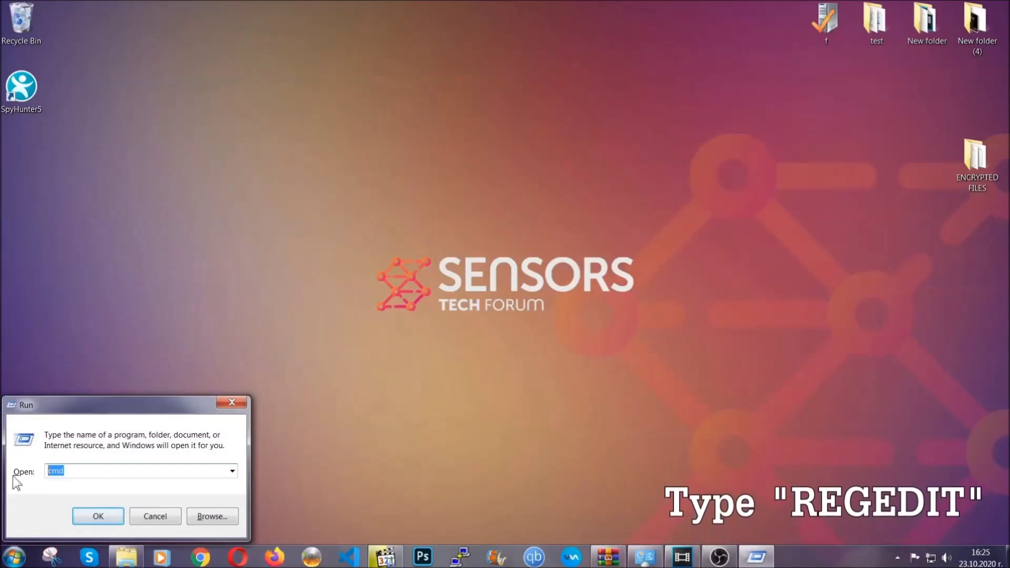
{"action": "type", "text": "REGEDIT"}
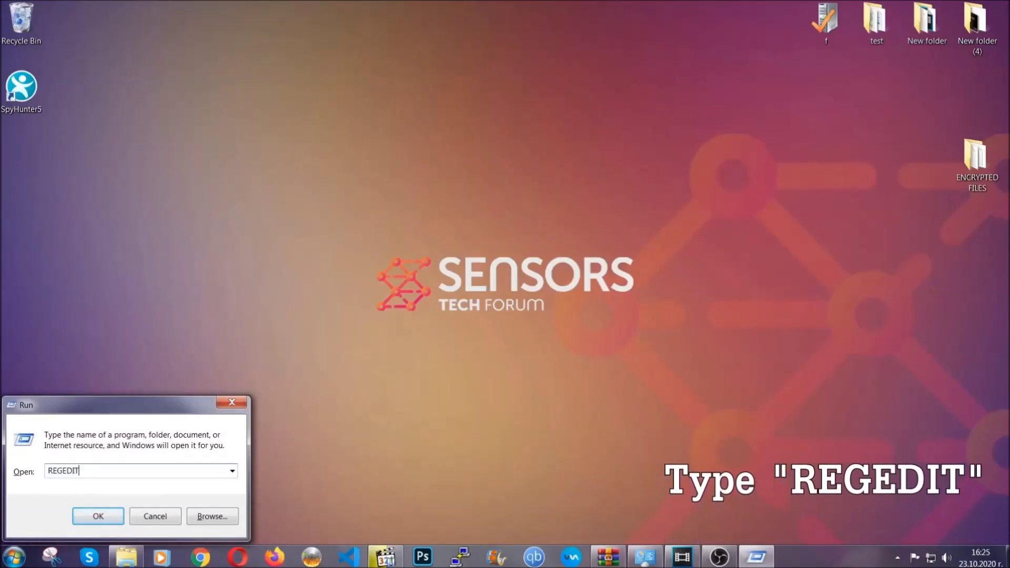
{"action": "left_click", "coordinate": [86, 513]}
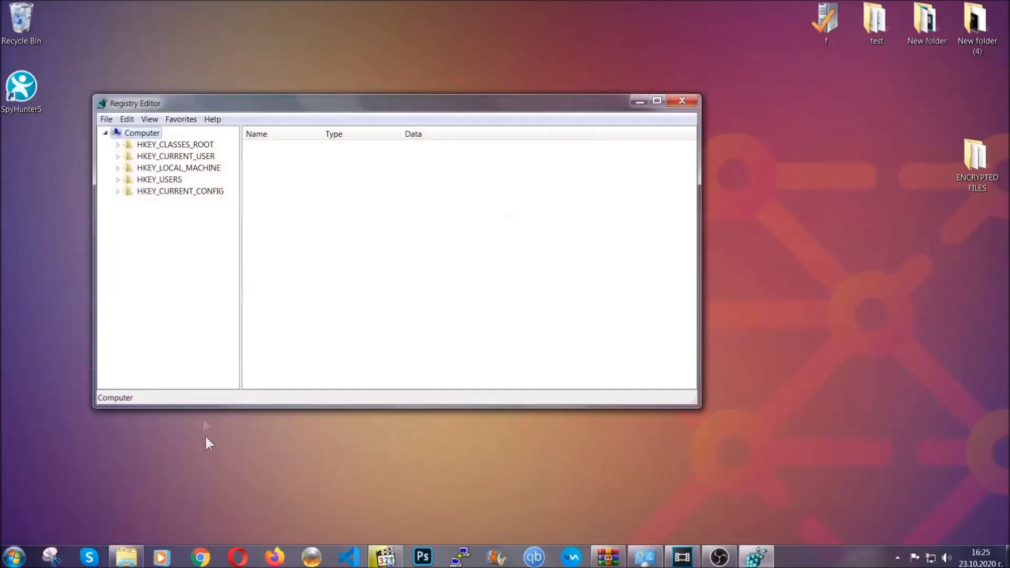
Step: Export the entire registry to the Desktop as BACKUP.reg
{"action": "left_click", "coordinate": [106, 120]}
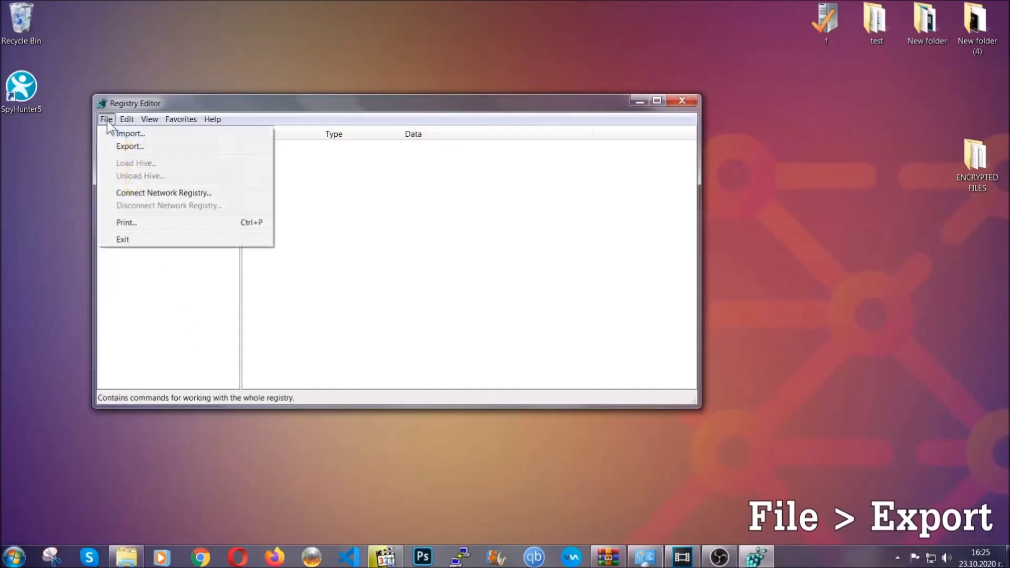
{"action": "left_click", "coordinate": [131, 145]}
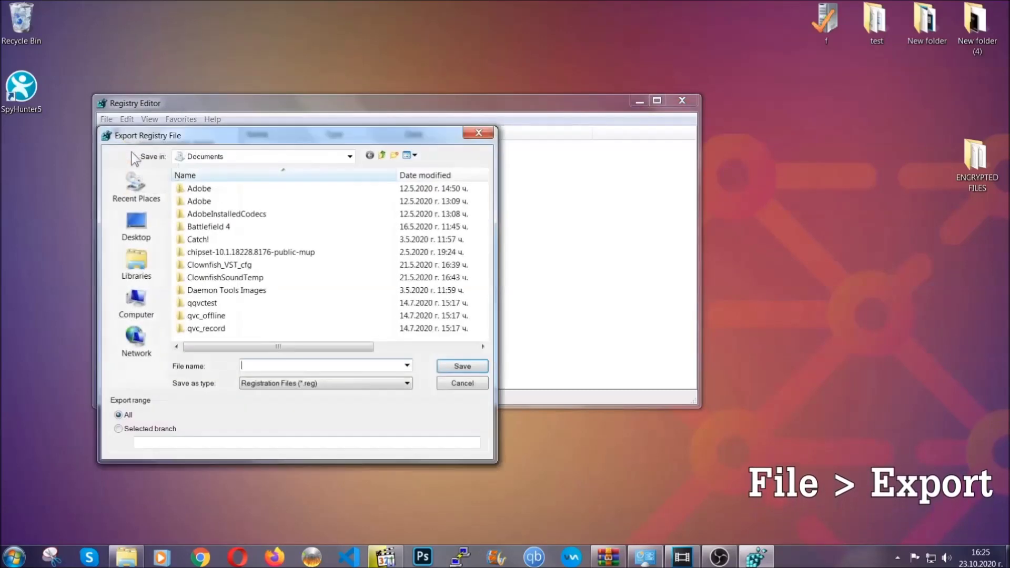
{"action": "left_click", "coordinate": [131, 222]}
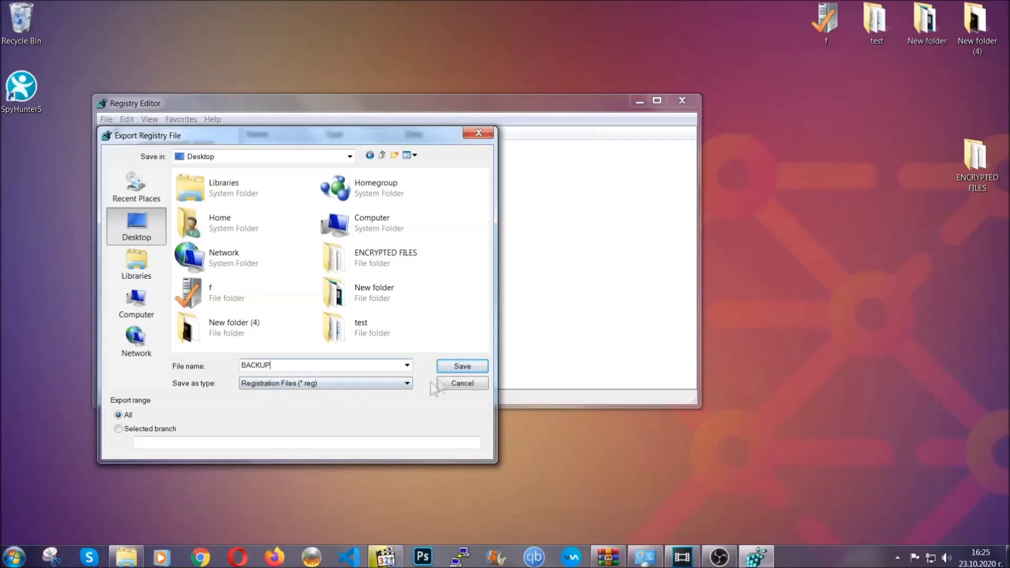
{"action": "left_click", "coordinate": [455, 368]}
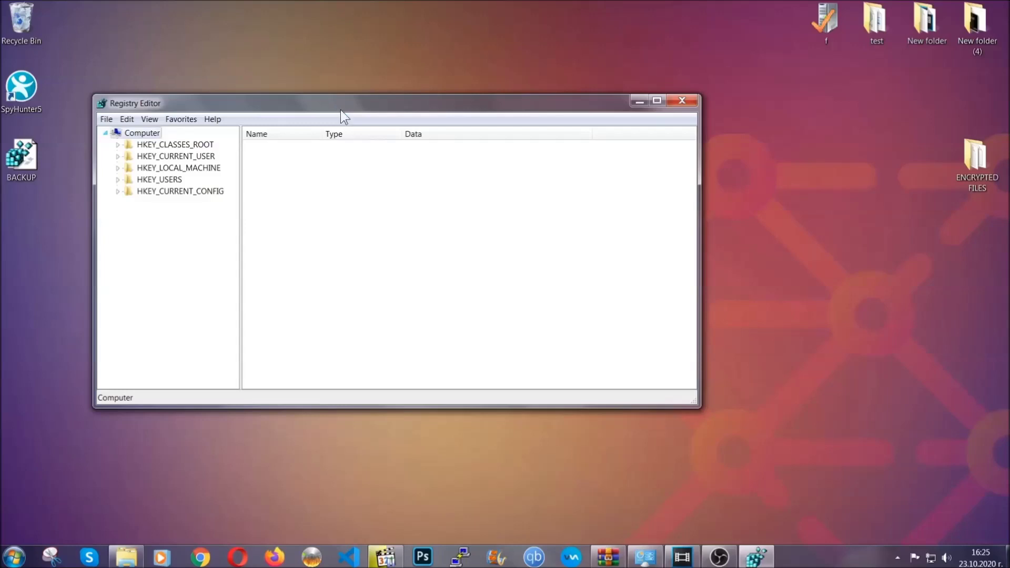
{"action": "left_click_drag", "start_coordinate": [340, 110], "coordinate": [440, 142]}
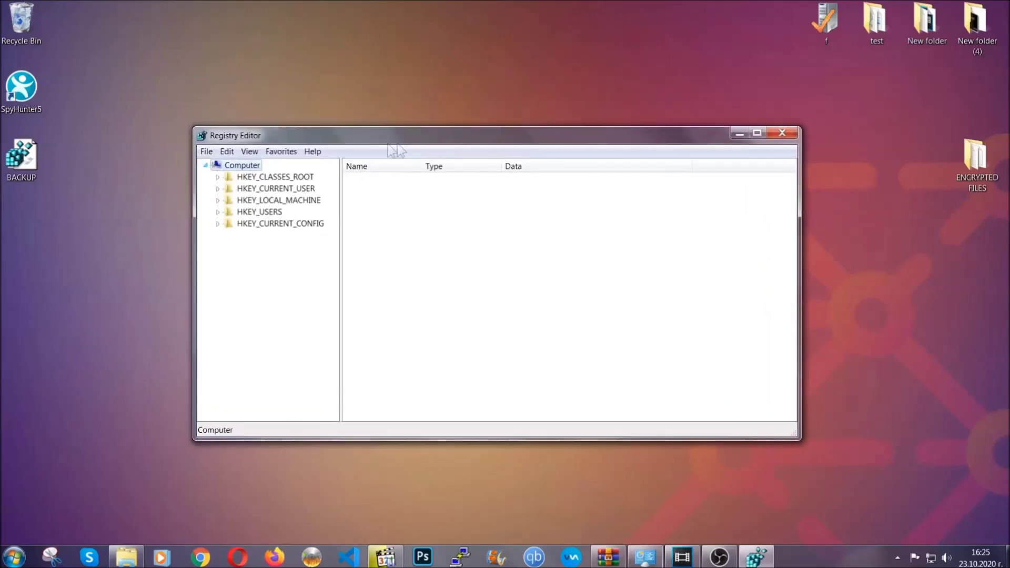
Step: Find the 'RunOnce' key under HKEY_CURRENT_USER\Software\Microsoft\Windows\CurrentVersion
{"action": "left_click", "coordinate": [206, 151]}
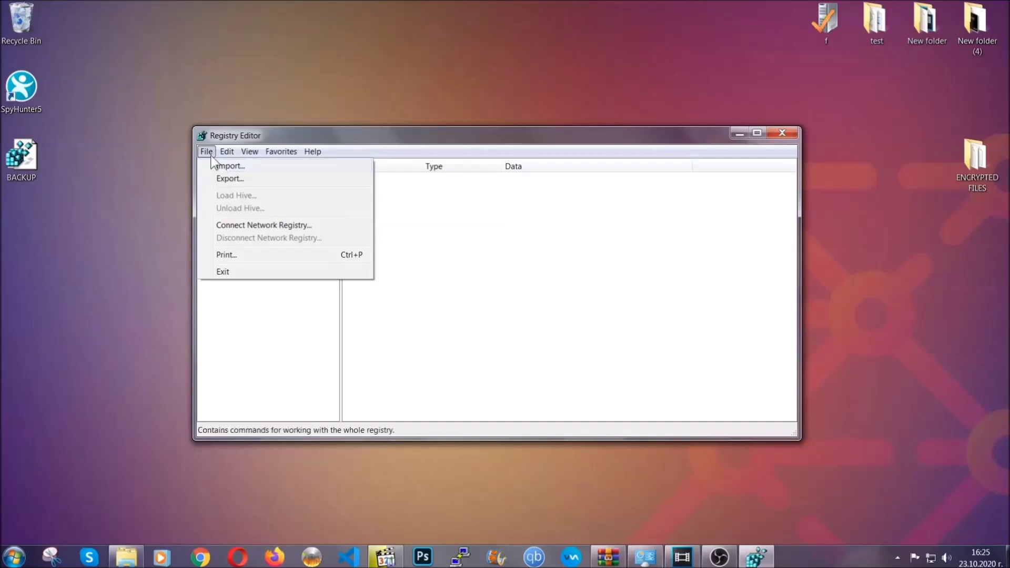
{"action": "left_click", "coordinate": [207, 152]}
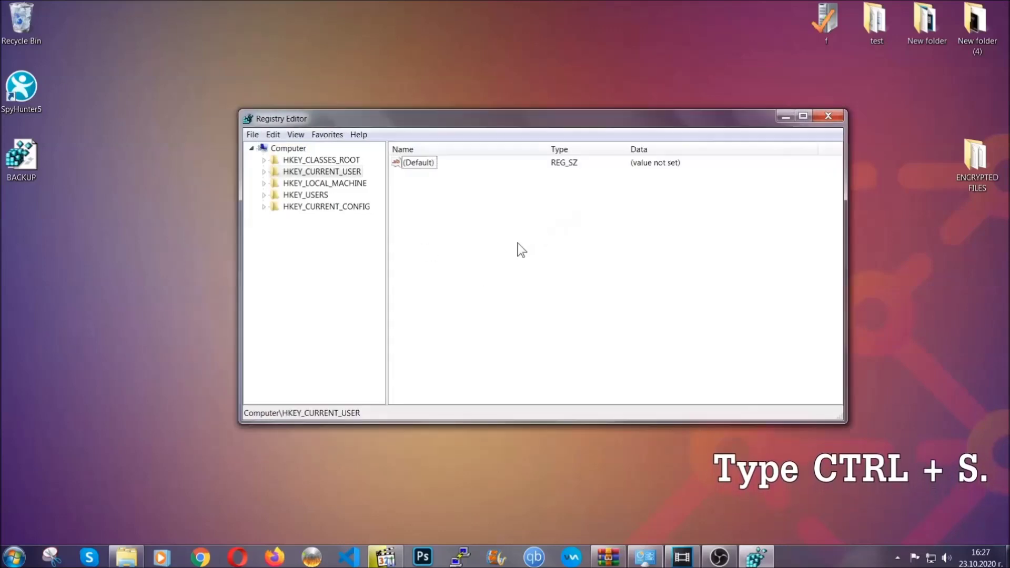
{"action": "key", "text": "ctrl+f"}
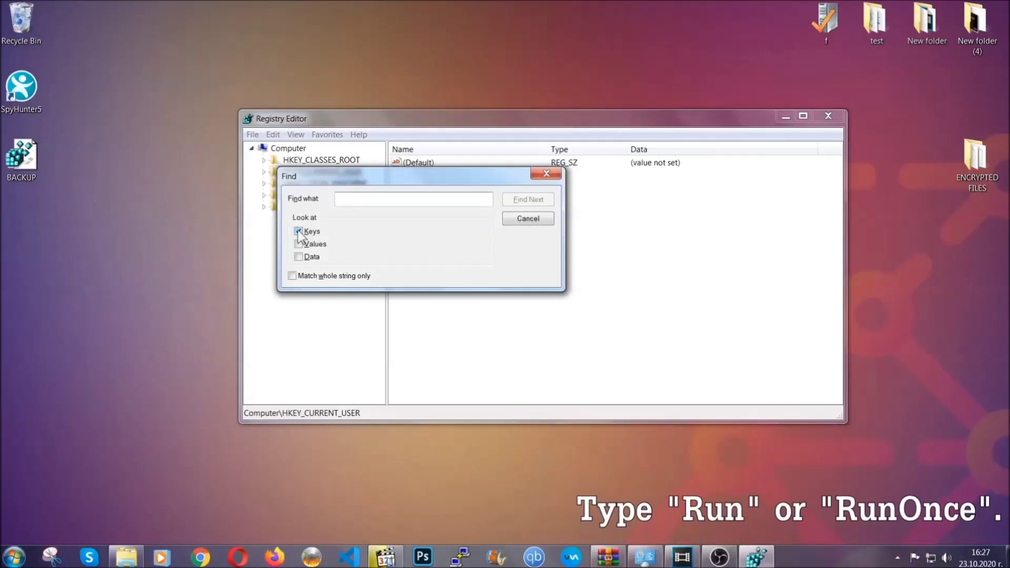
{"action": "type", "text": "R"}
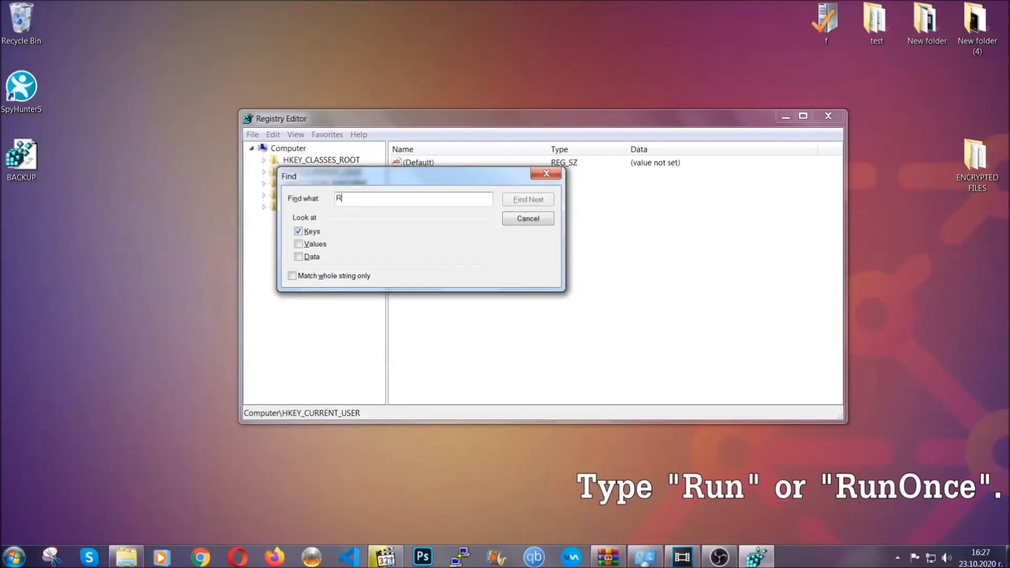
{"action": "type", "text": "unOnce"}
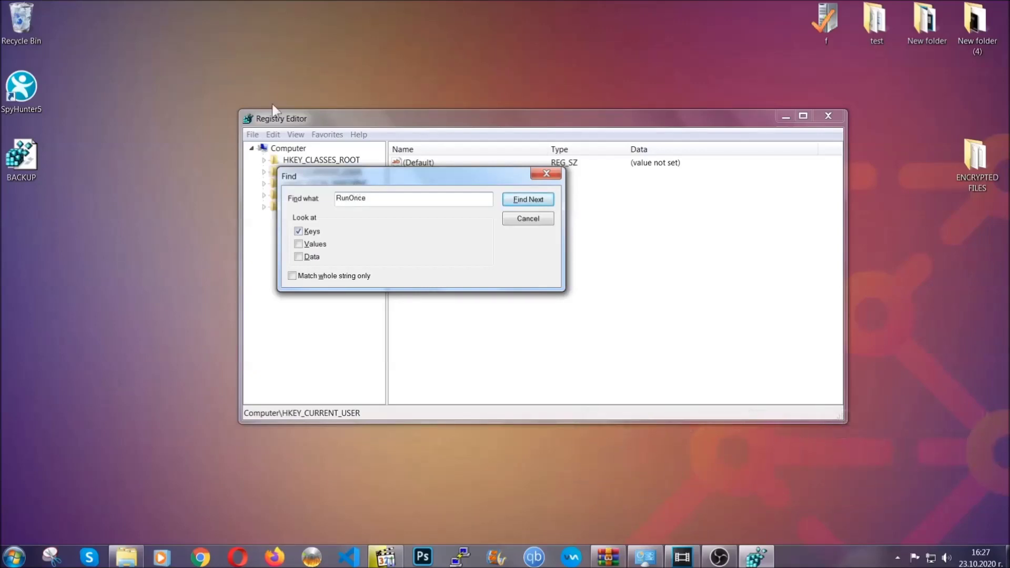
{"action": "left_click", "coordinate": [539, 203]}
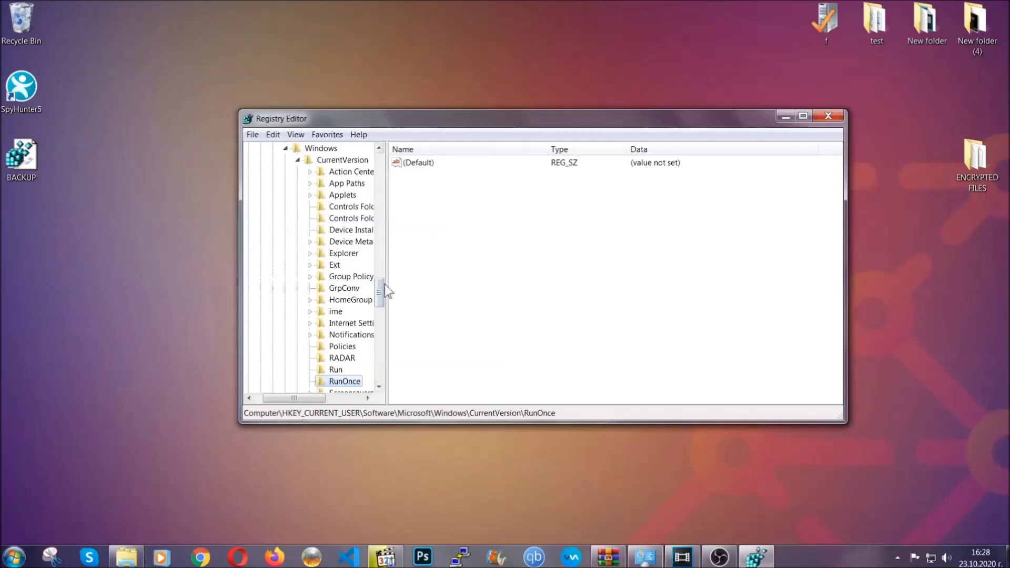
Step: Delete the THE VIRUS value from the Run key, close Registry Editor, and return to the browser
{"action": "left_click_drag", "start_coordinate": [385, 287], "coordinate": [380, 302]}
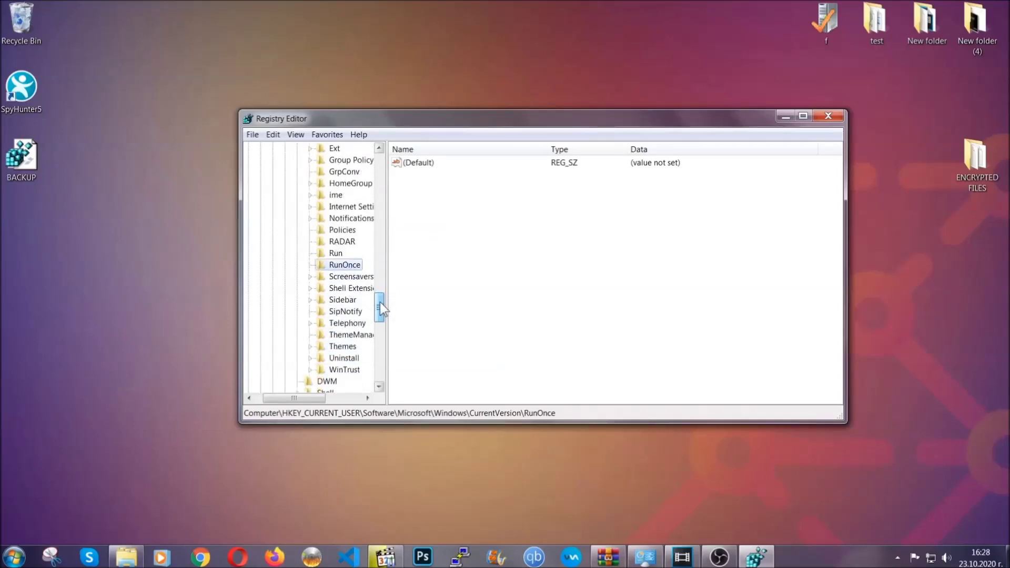
{"action": "left_click", "coordinate": [335, 253]}
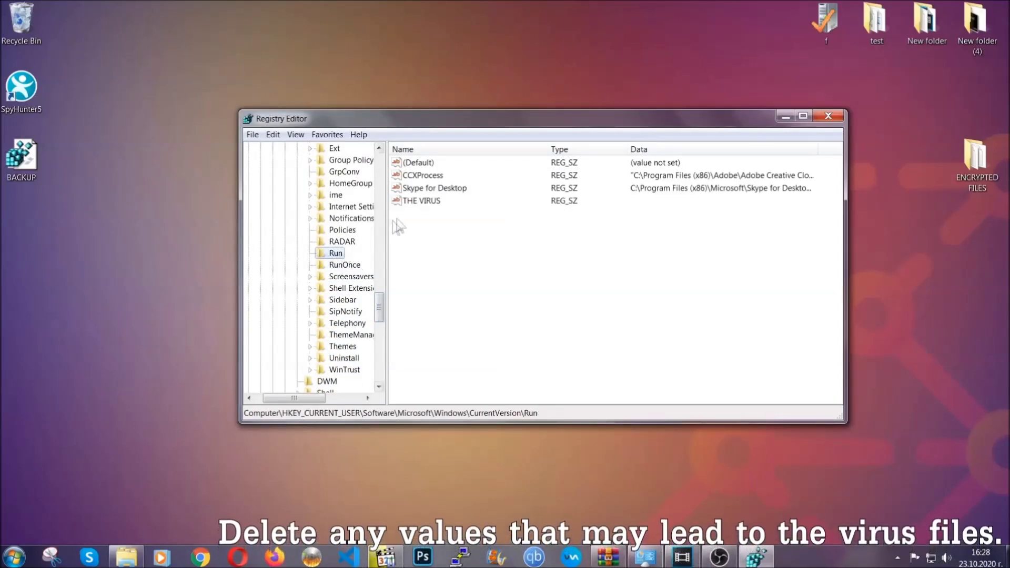
{"action": "left_click", "coordinate": [415, 202]}
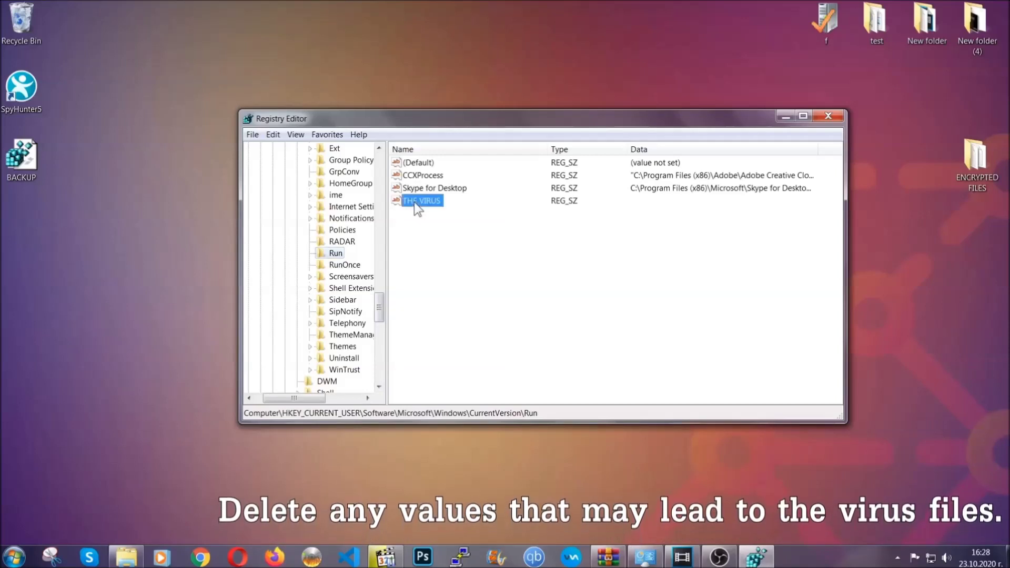
{"action": "right_click", "coordinate": [414, 202]}
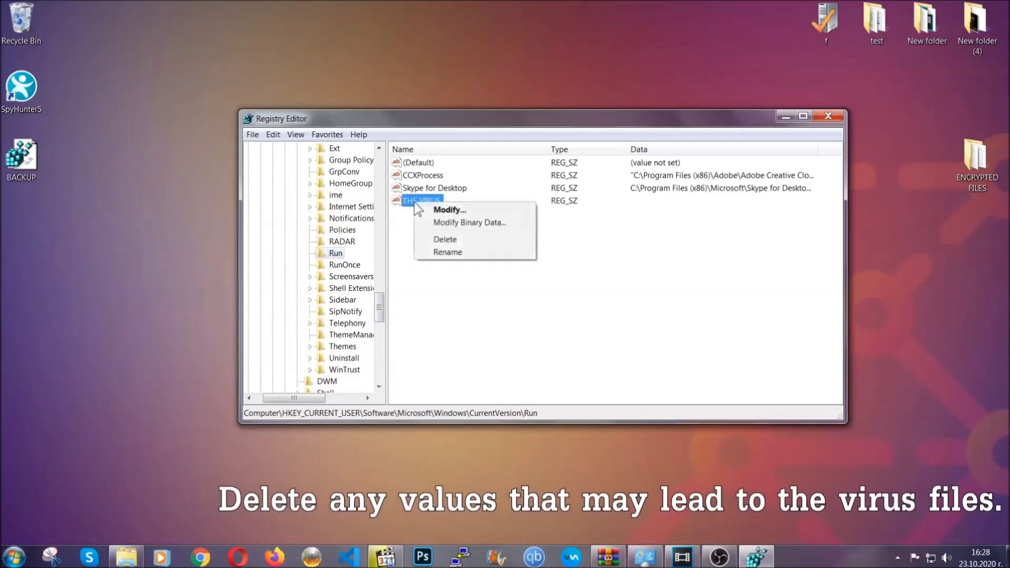
{"action": "left_click", "coordinate": [435, 240]}
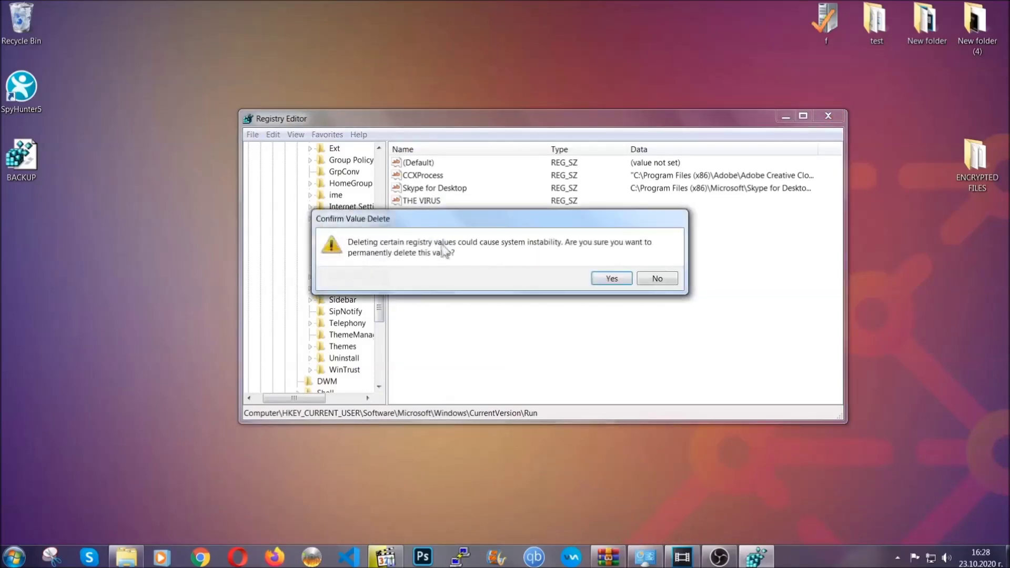
{"action": "left_click", "coordinate": [612, 278]}
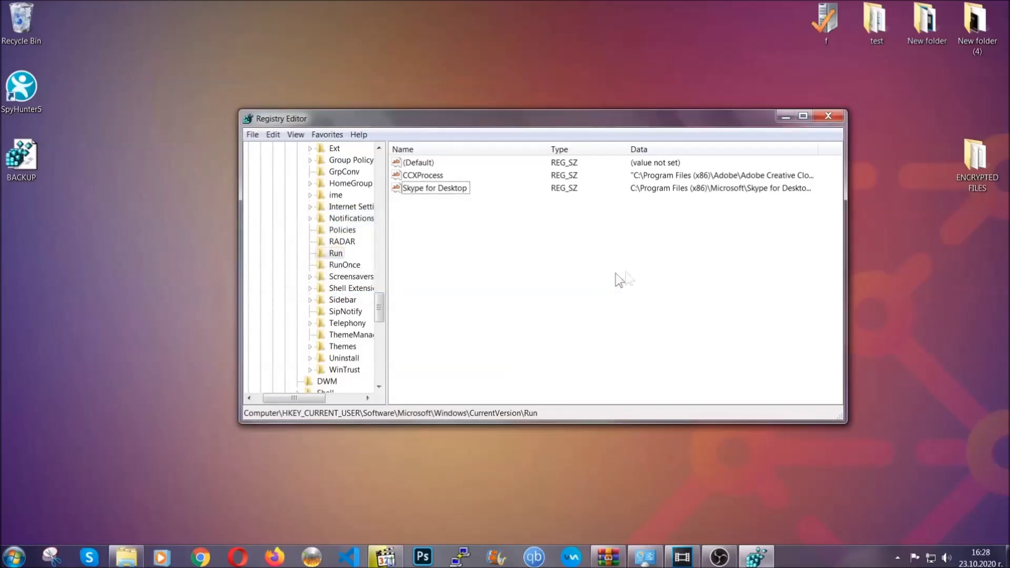
{"action": "left_click", "coordinate": [836, 114]}
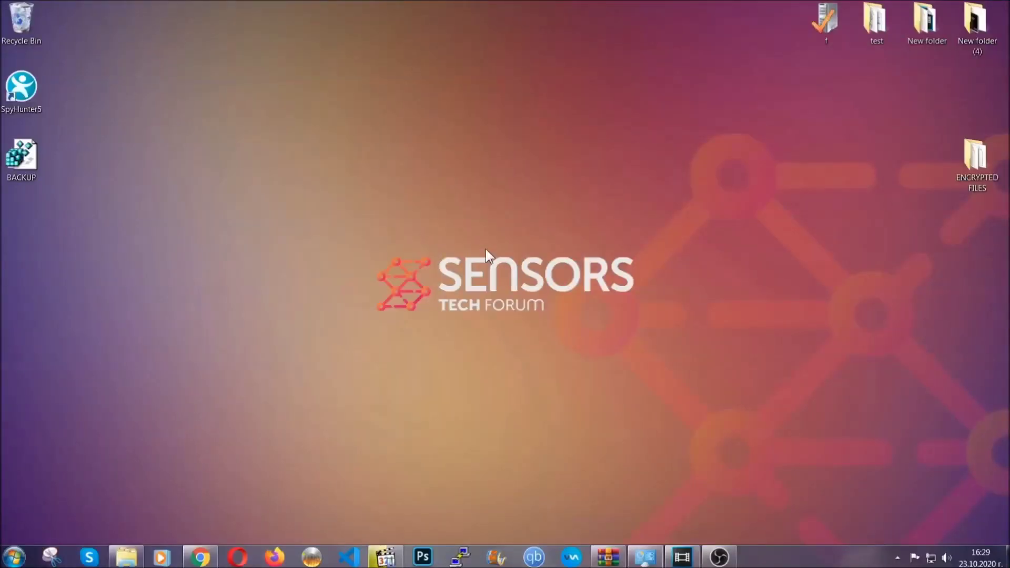
{"action": "left_click", "coordinate": [201, 559]}
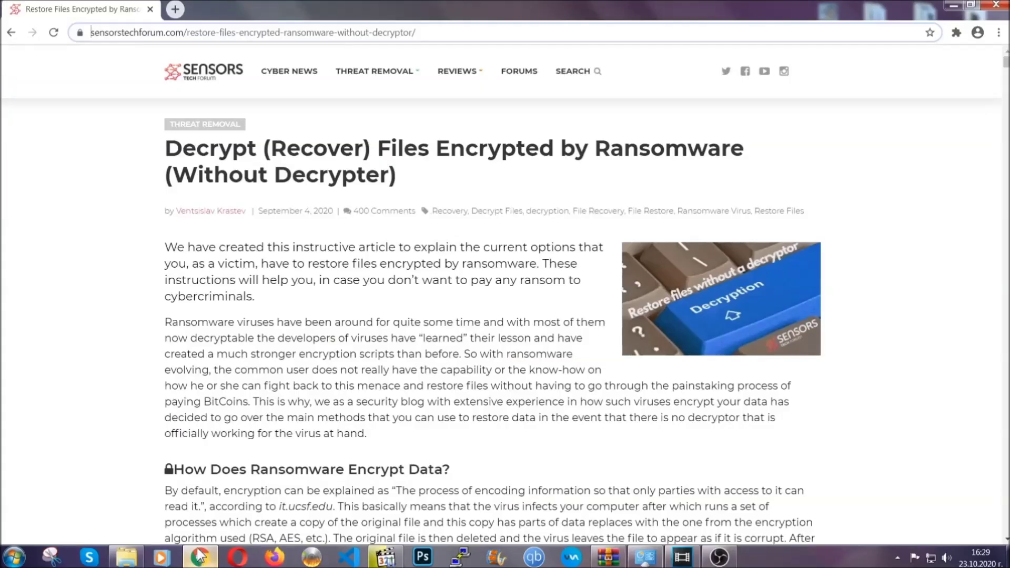
Step: Scroll the ransomware recovery article and expand 'Method 2 - Restore Data via Windows Backup'
{"action": "left_click_drag", "start_coordinate": [91, 32], "coordinate": [455, 37]}
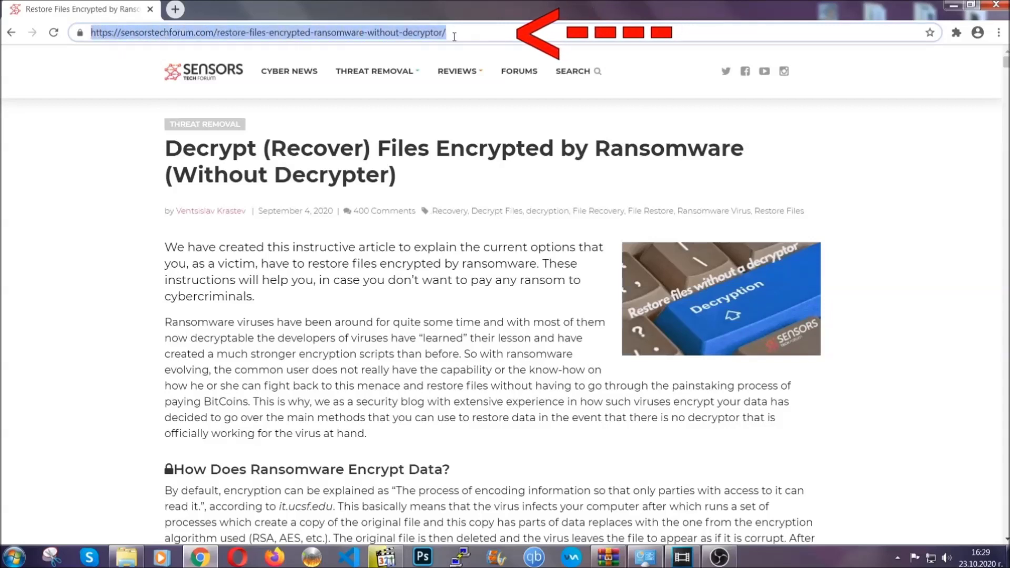
{"action": "mouse_move", "coordinate": [456, 103]}
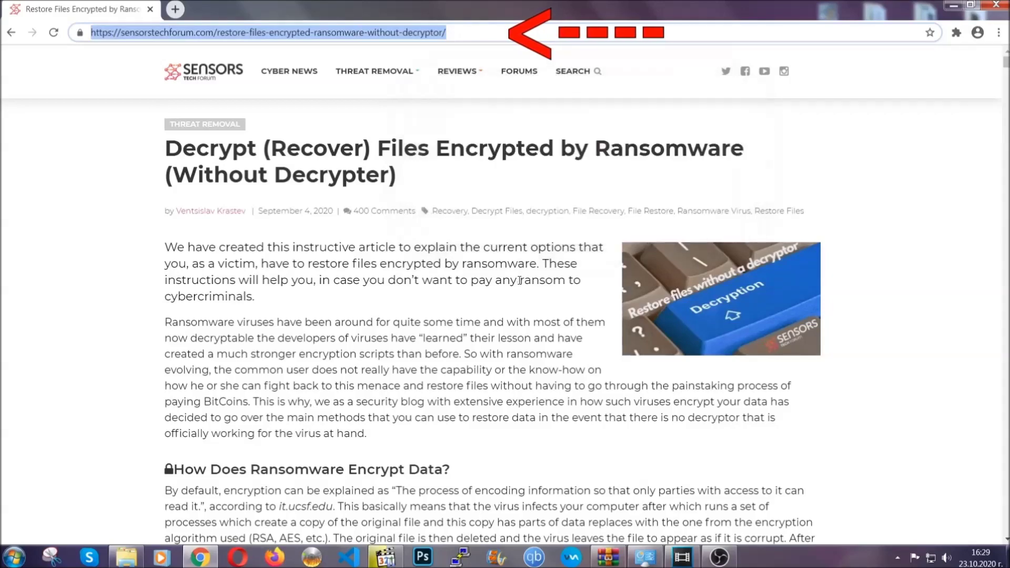
{"action": "scroll", "coordinate": [519, 287], "scroll_direction": "down", "scroll_amount": 5}
{"action": "scroll", "coordinate": [519, 287], "scroll_direction": "down", "scroll_amount": 6}
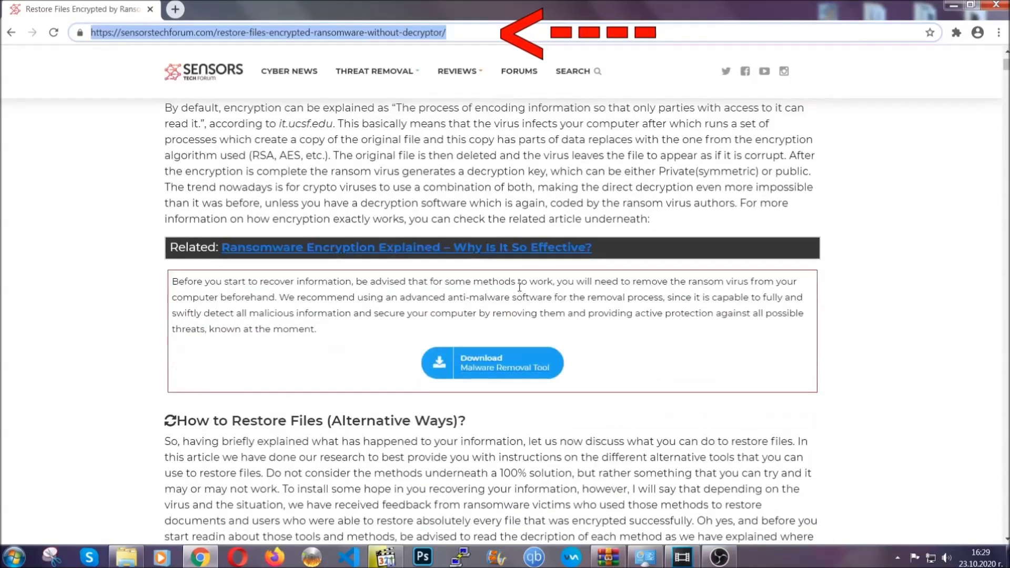
{"action": "scroll", "coordinate": [519, 287], "scroll_direction": "down", "scroll_amount": 4}
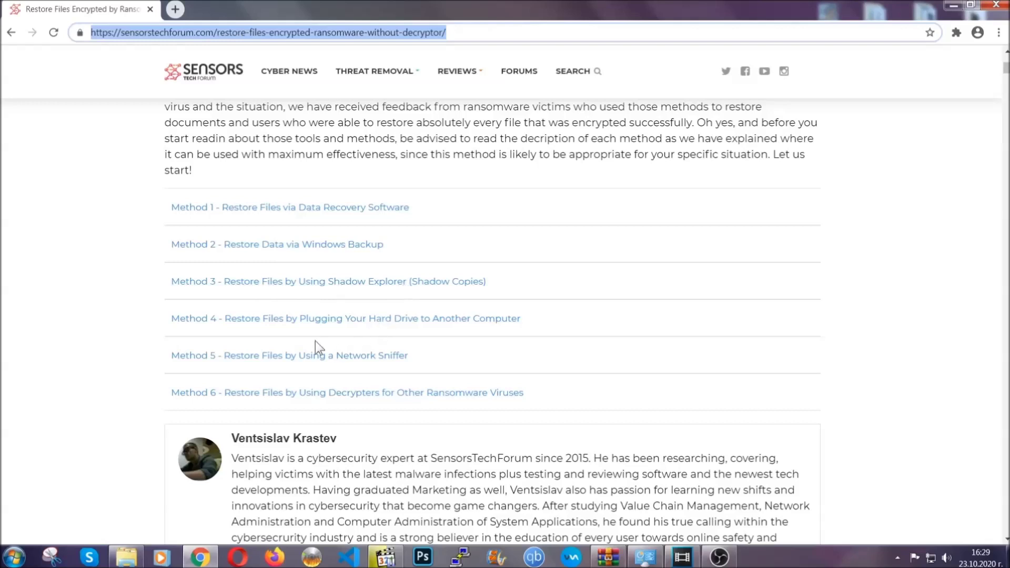
{"action": "left_click", "coordinate": [315, 244]}
Step: Highlight the Windows Backup method table text, then clear the selection
{"action": "left_click_drag", "start_coordinate": [292, 315], "coordinate": [355, 392]}
{"action": "left_click", "coordinate": [358, 395]}
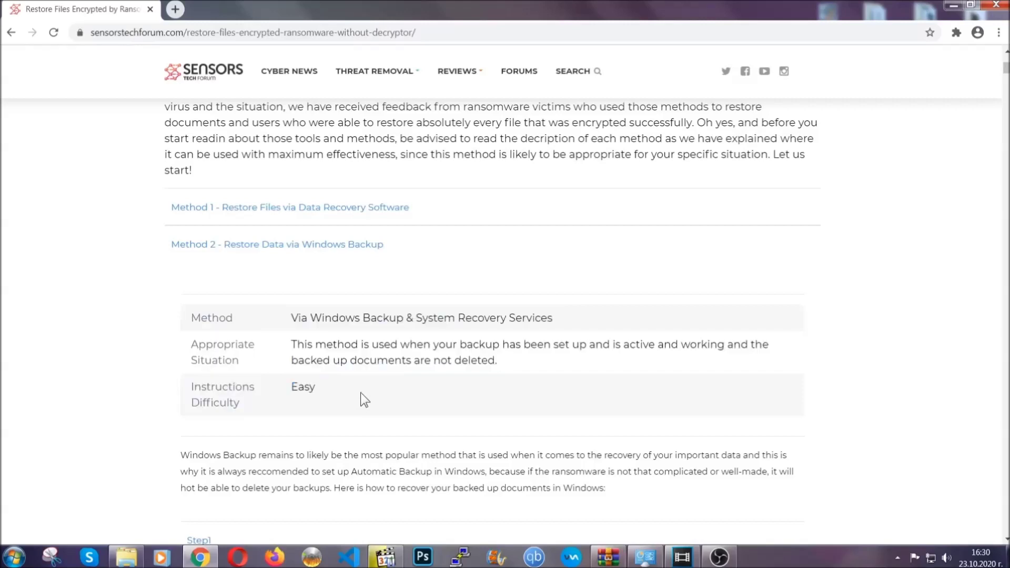
{"action": "scroll", "coordinate": [361, 392], "scroll_direction": "down", "scroll_amount": 4}
{"action": "scroll", "coordinate": [361, 392], "scroll_direction": "down", "scroll_amount": 1}
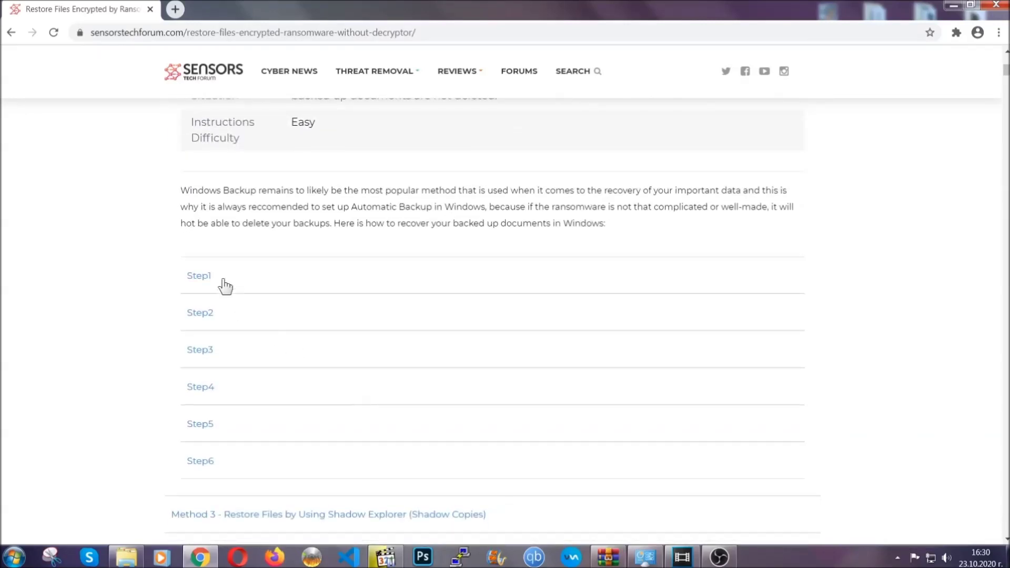
Step: Expand Step1, Step2 and Step3 of the Windows Backup method and read through them
{"action": "left_click", "coordinate": [206, 276]}
{"action": "scroll", "coordinate": [473, 327], "scroll_direction": "down", "scroll_amount": 5}
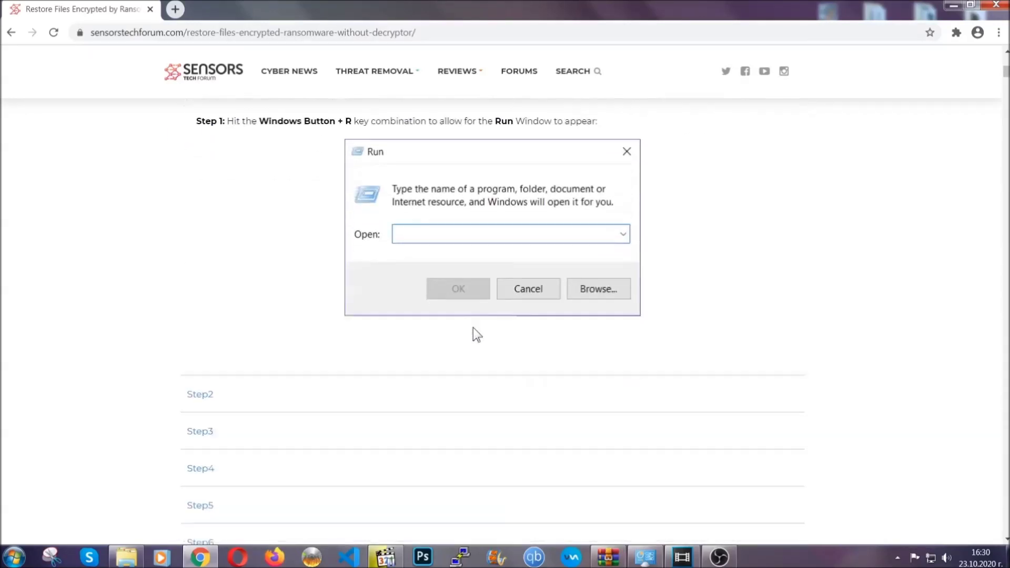
{"action": "left_click", "coordinate": [236, 329]}
{"action": "scroll", "coordinate": [453, 332], "scroll_direction": "down", "scroll_amount": 5}
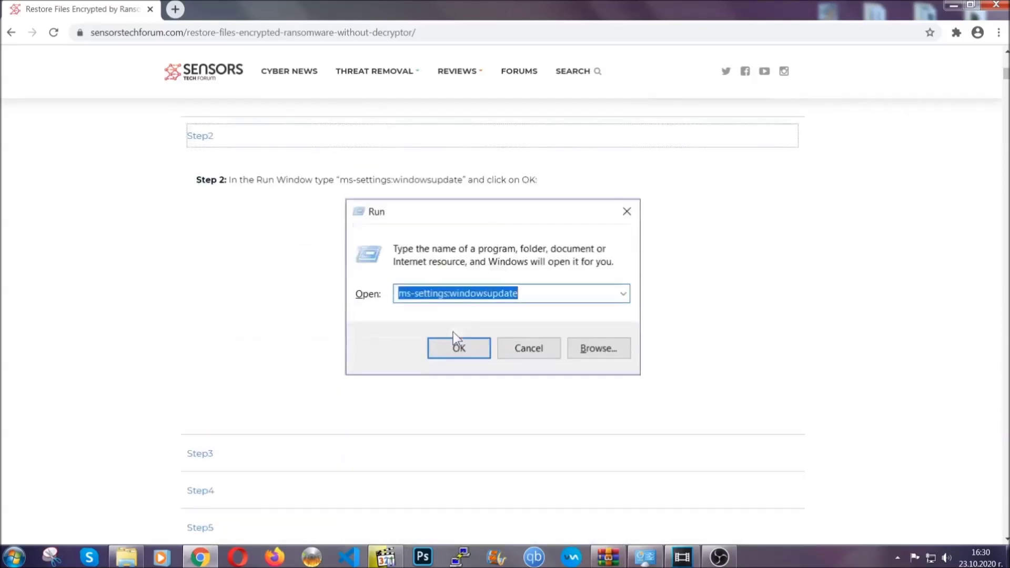
{"action": "left_click", "coordinate": [297, 384]}
{"action": "scroll", "coordinate": [447, 360], "scroll_direction": "down", "scroll_amount": 4}
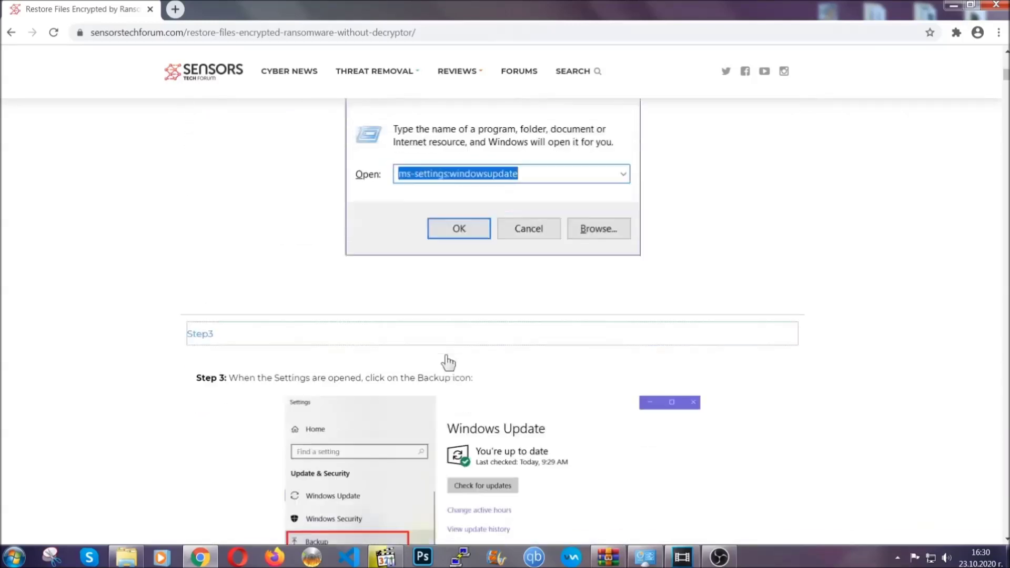
{"action": "scroll", "coordinate": [446, 357], "scroll_direction": "down", "scroll_amount": 3}
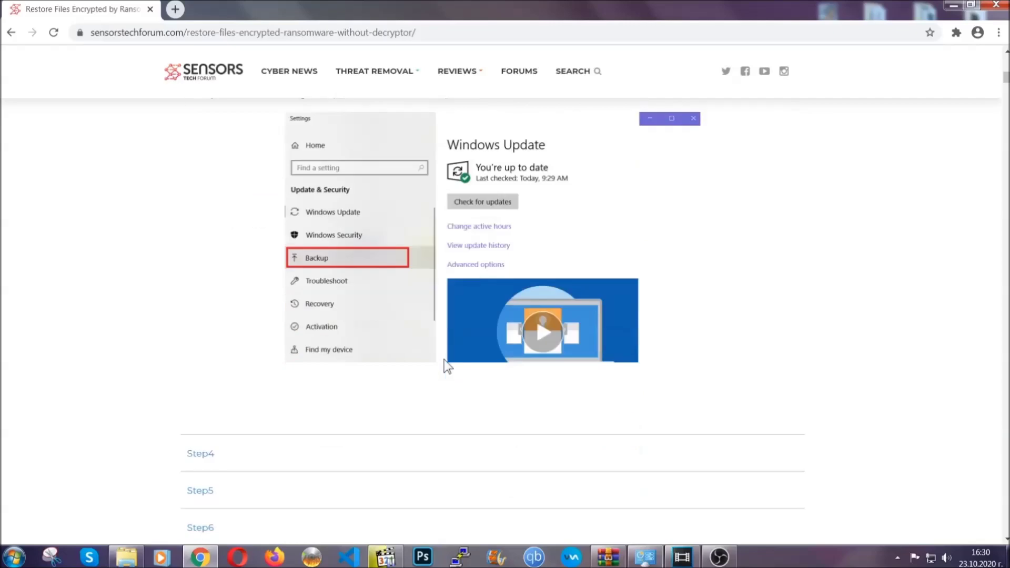
{"action": "scroll", "coordinate": [444, 359], "scroll_direction": "down", "scroll_amount": 2}
{"action": "scroll", "coordinate": [443, 361], "scroll_direction": "down", "scroll_amount": 8}
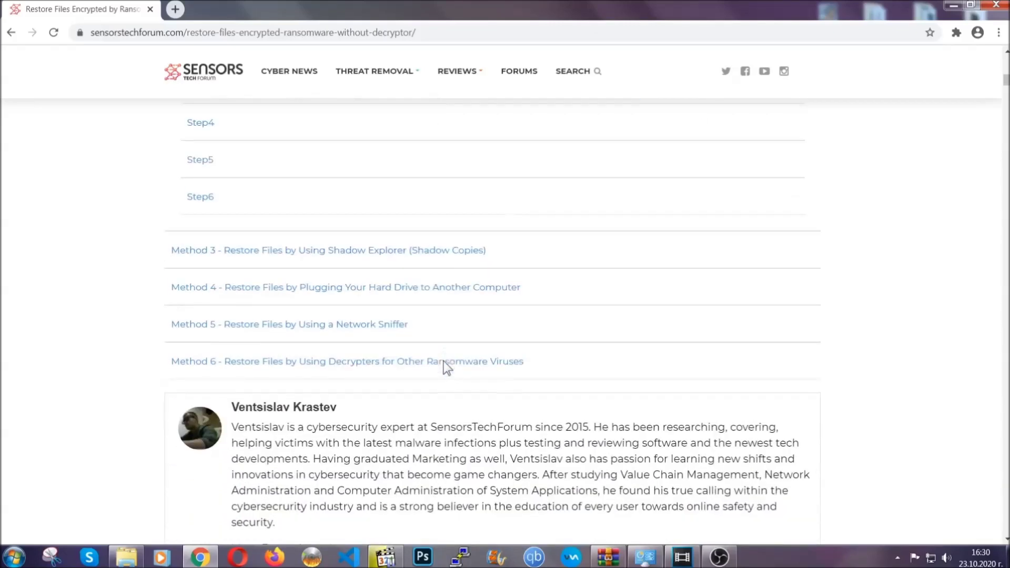
Step: Return to the top of the article and minimize Chrome to show the desktop
{"action": "scroll", "coordinate": [443, 361], "scroll_direction": "up", "scroll_amount": 20}
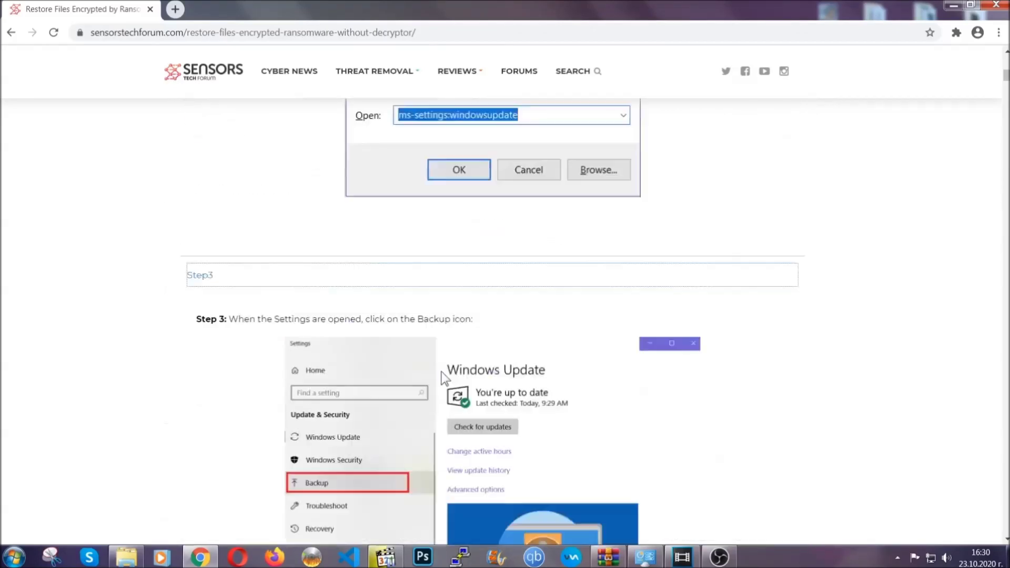
{"action": "scroll", "coordinate": [441, 376], "scroll_direction": "up", "scroll_amount": 5}
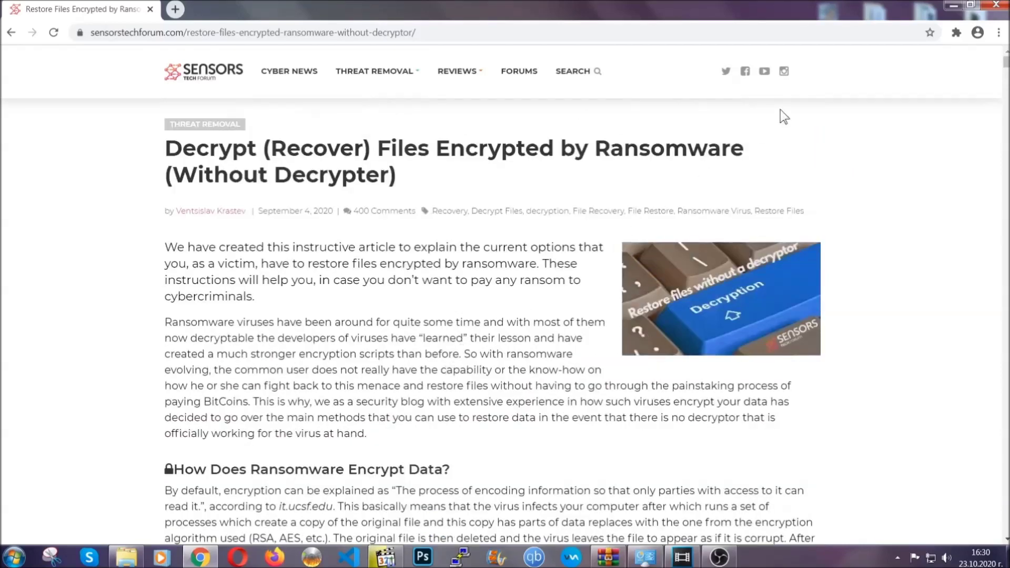
{"action": "left_click", "coordinate": [952, 5]}
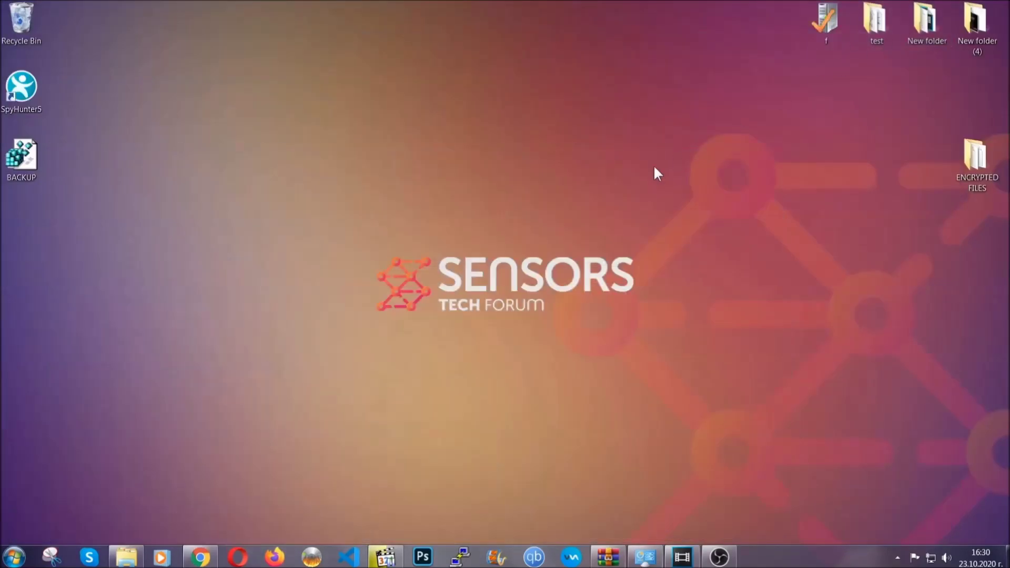